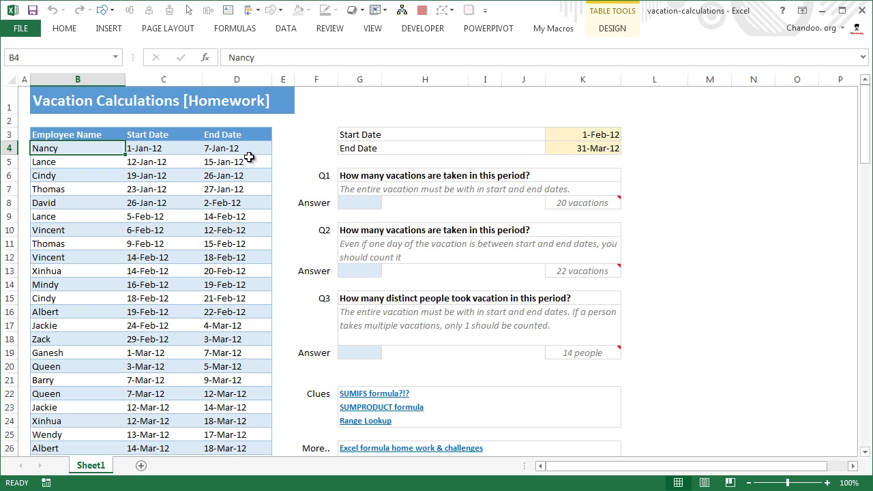
Examine the vacations table down to its last row, its table name, and the names of the period's start and end date cells
key("ctrl+Down")
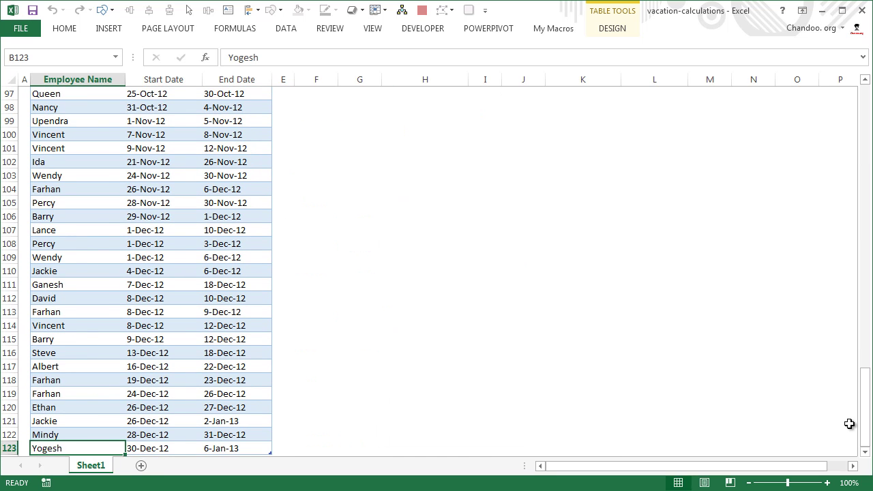
left_click_drag(865, 421, 866, 102)
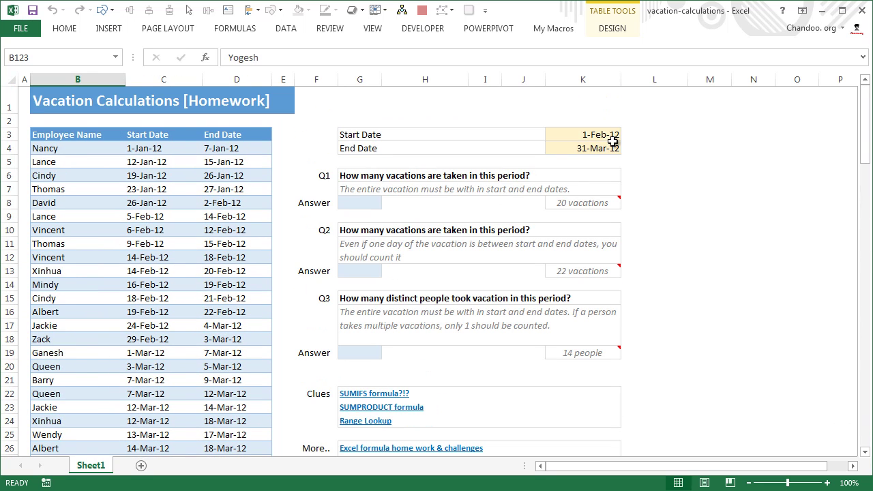
left_click(159, 160)
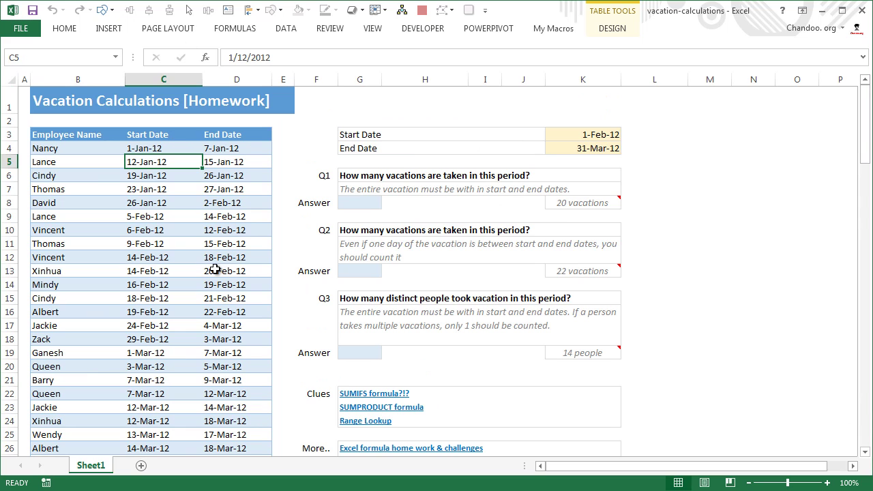
left_click(613, 30)
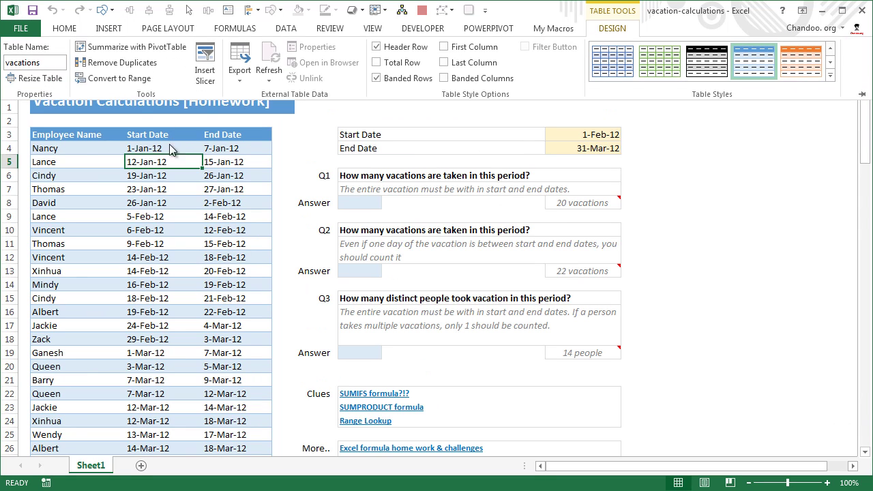
left_click(688, 178)
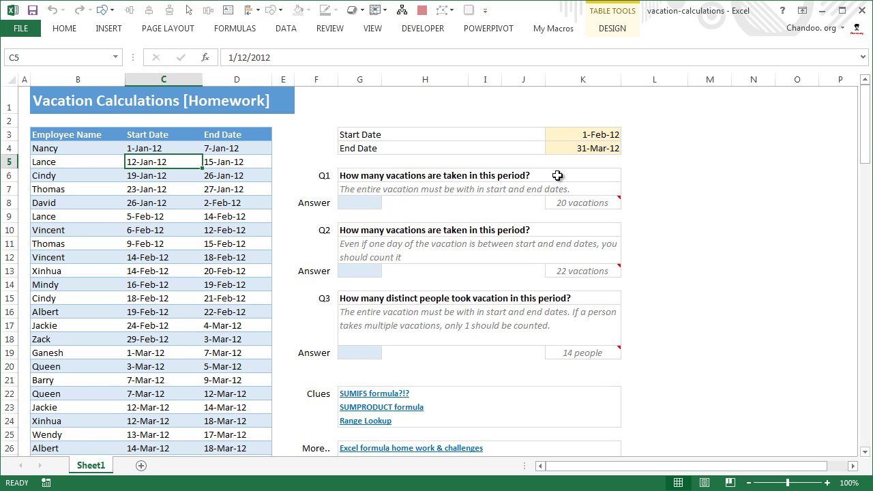
left_click(586, 134)
left_click_drag(585, 135, 591, 149)
left_click(587, 134)
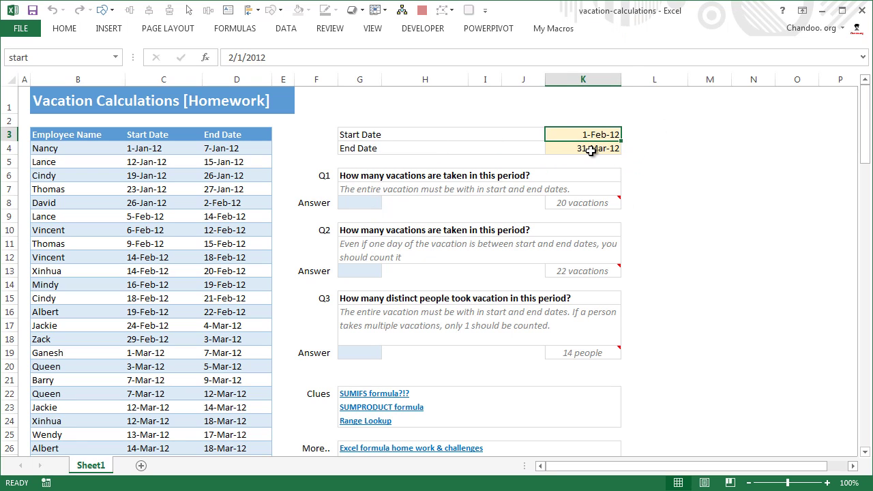
left_click(591, 151)
left_click(589, 140)
left_click(588, 152)
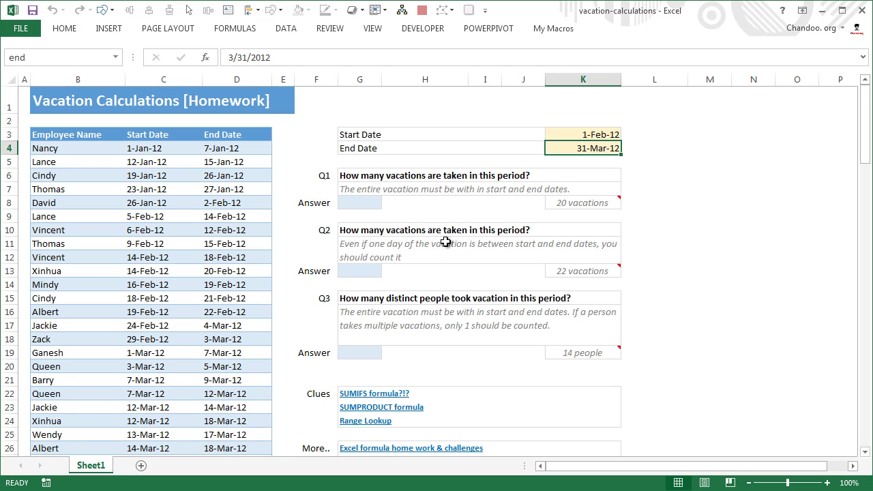
Review the three homework questions against the vacation dates in C8:D29 and the employee names in B8:B29
left_click(423, 178)
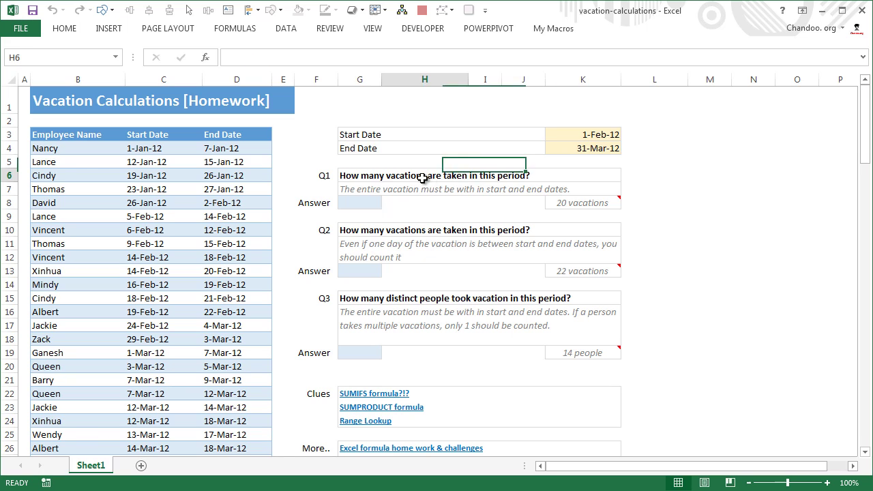
left_click(360, 178)
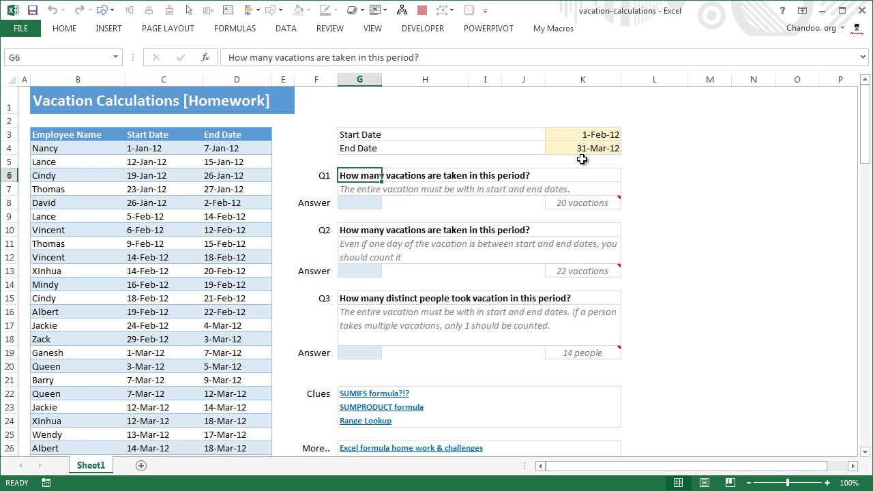
left_click(364, 228)
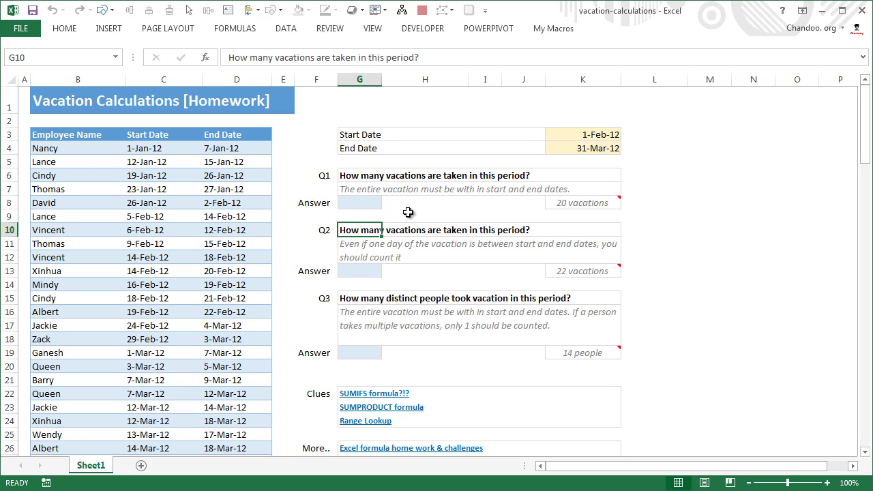
left_click(590, 204)
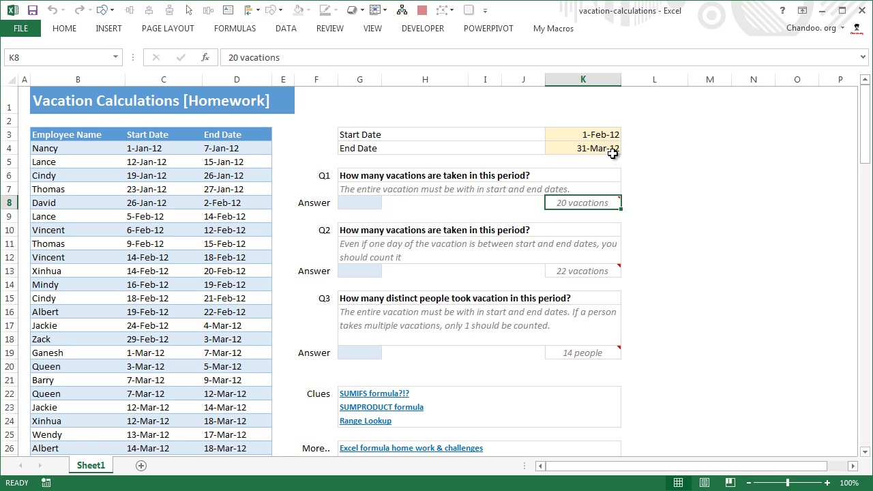
left_click(140, 134)
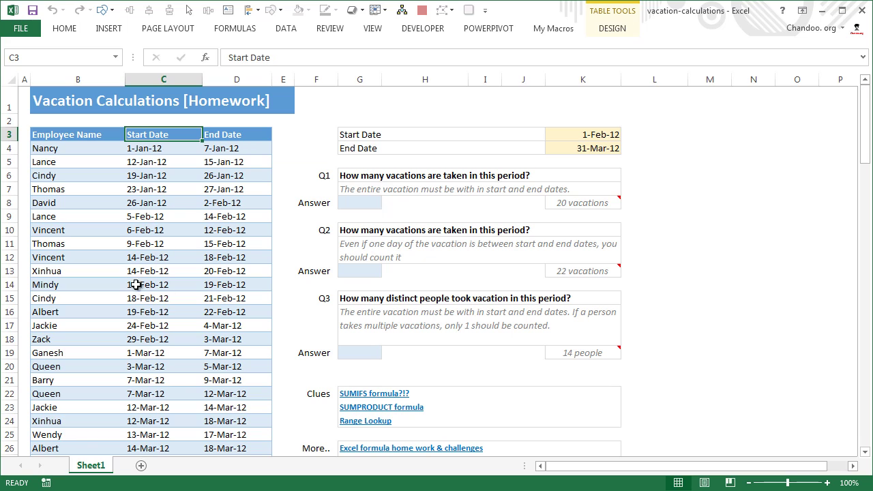
left_click(164, 219)
left_click_drag(165, 219, 180, 411)
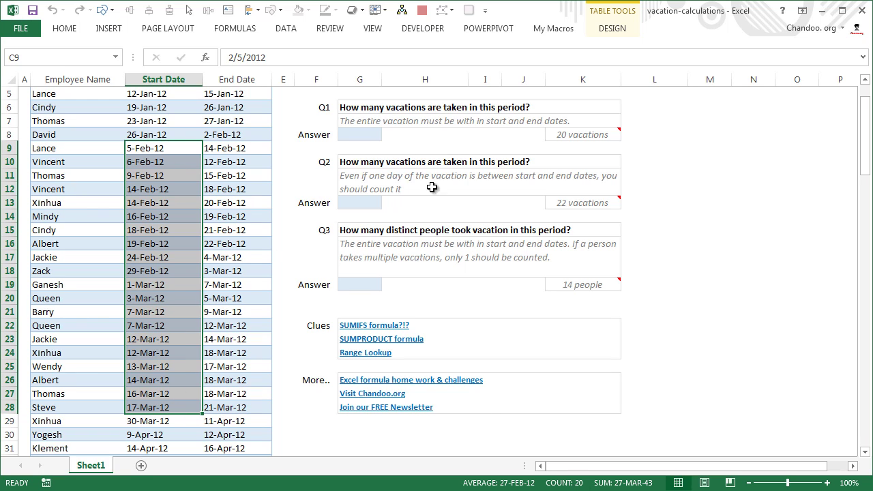
left_click_drag(157, 137, 219, 416)
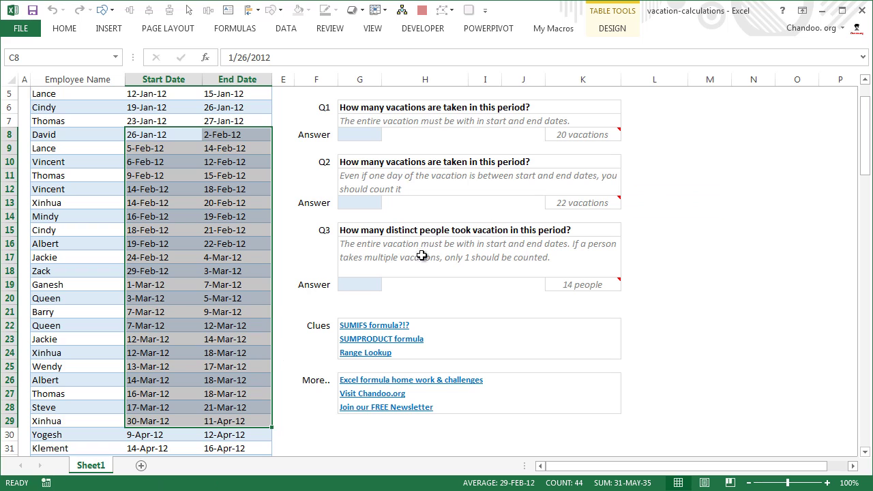
scroll(221, 266, "up", 1)
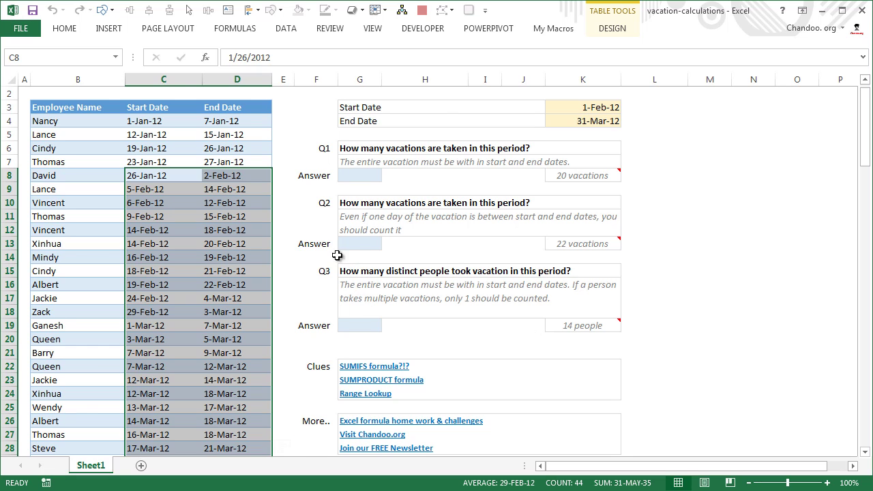
scroll(338, 271, "down", 1)
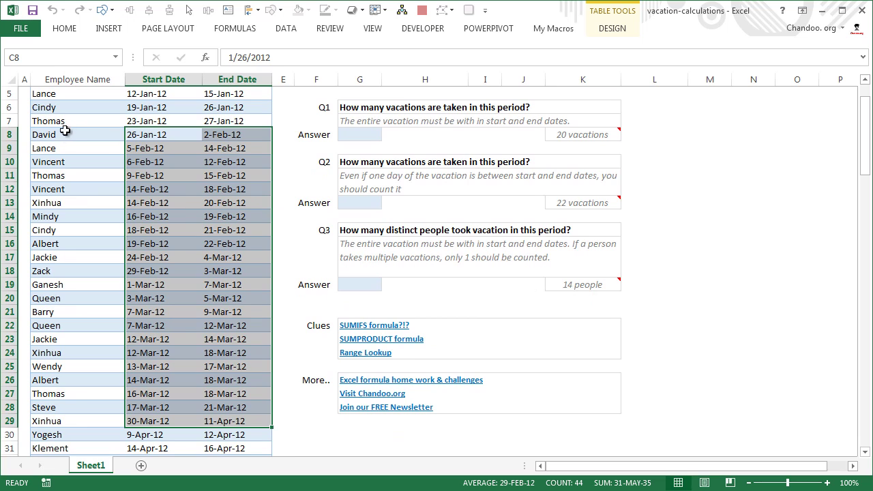
left_click_drag(62, 134, 69, 421)
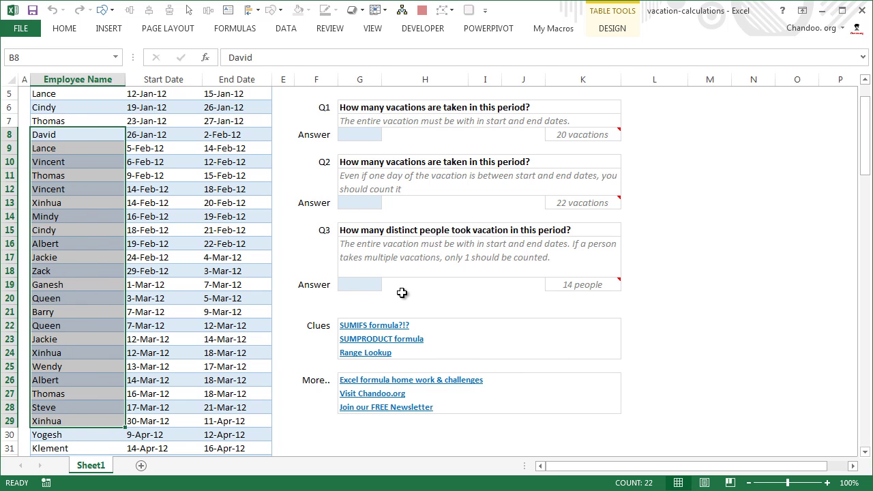
left_click(351, 233)
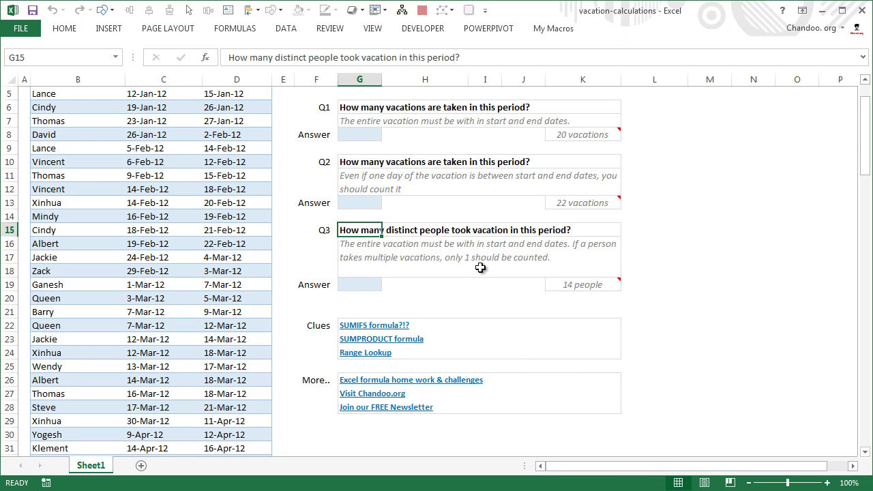
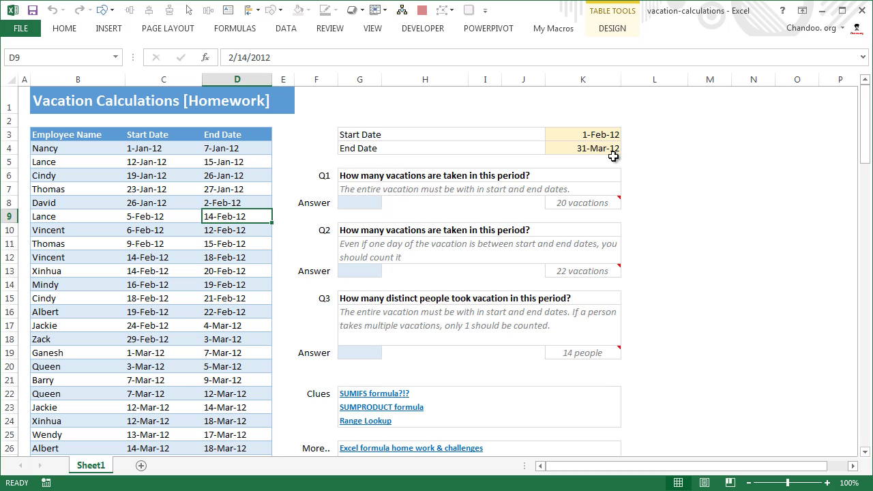
Answer Q1 in G8 with =COUNTIFS(vacations[Start Date],">="&start,vacations[End Date],"<="&end) and inspect the entered formula
left_click(371, 200)
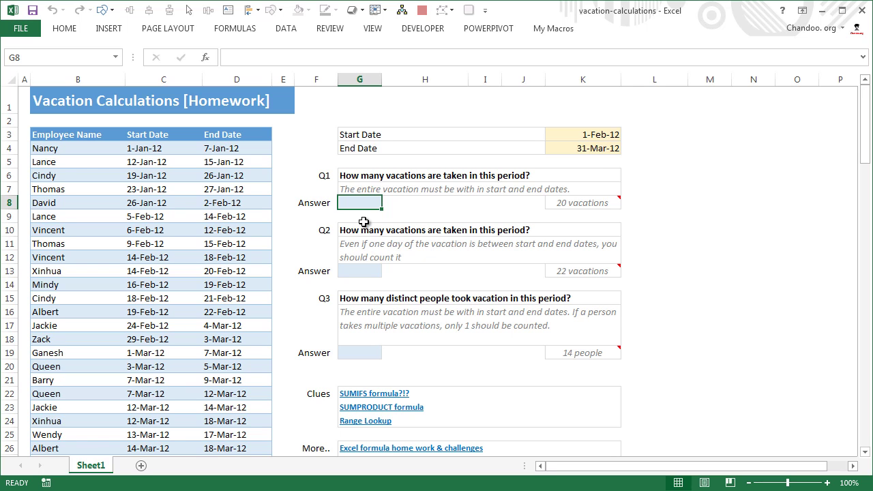
type("=countifs(")
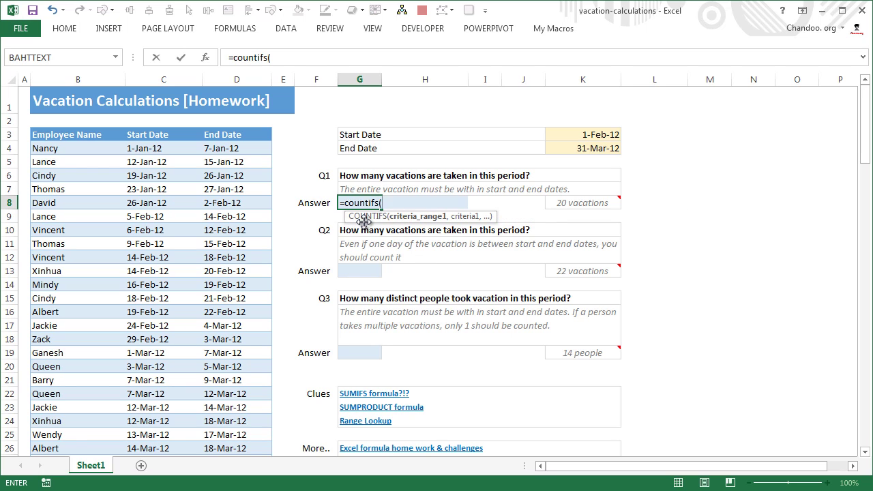
type("vacations[s")
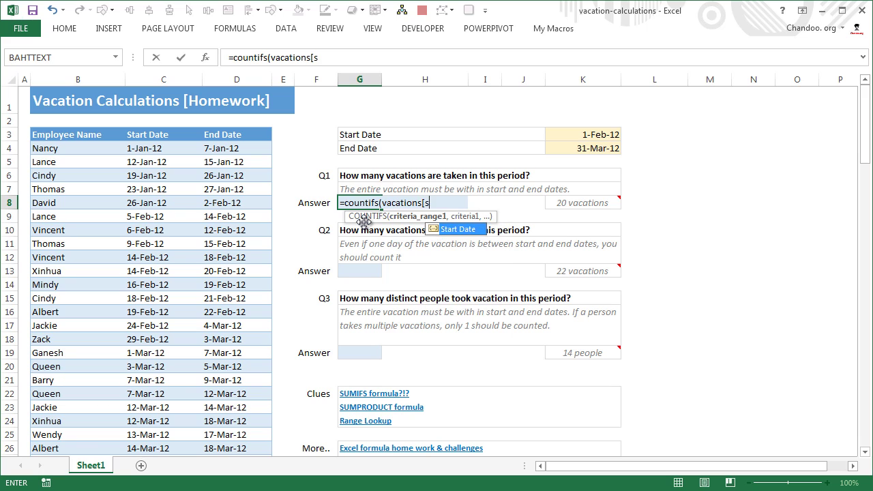
key("Tab")
type("],")
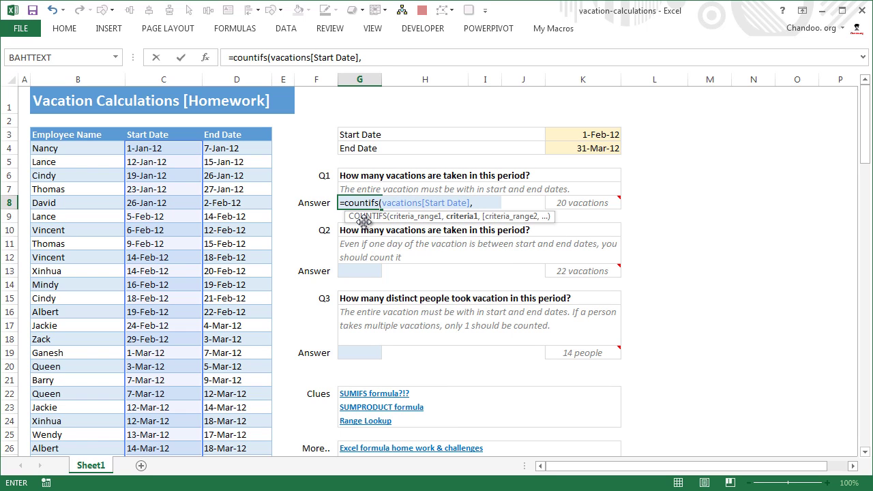
type("\">=\"&start,")
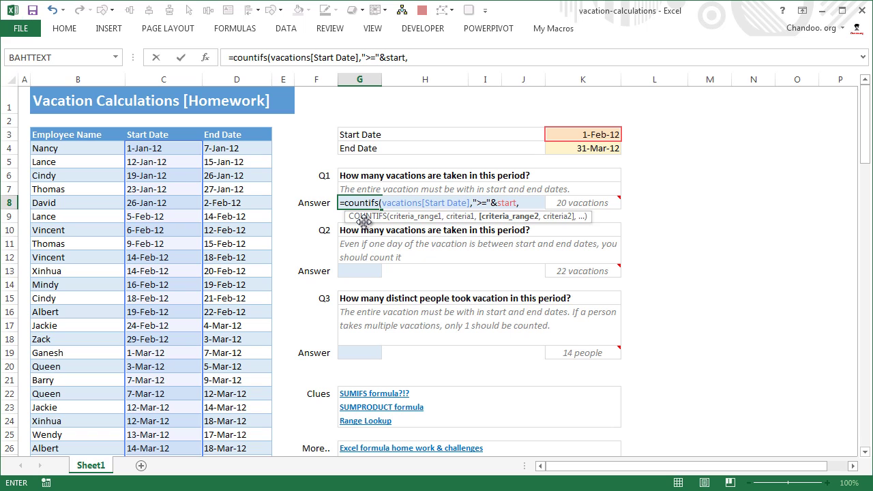
type("vacations[End Dat")
type("e")
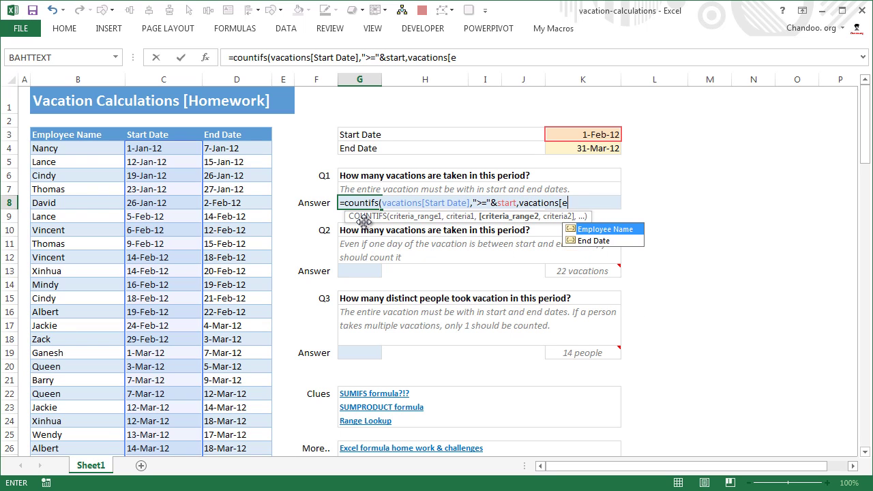
key("Tab")
type("],\"<=\"")
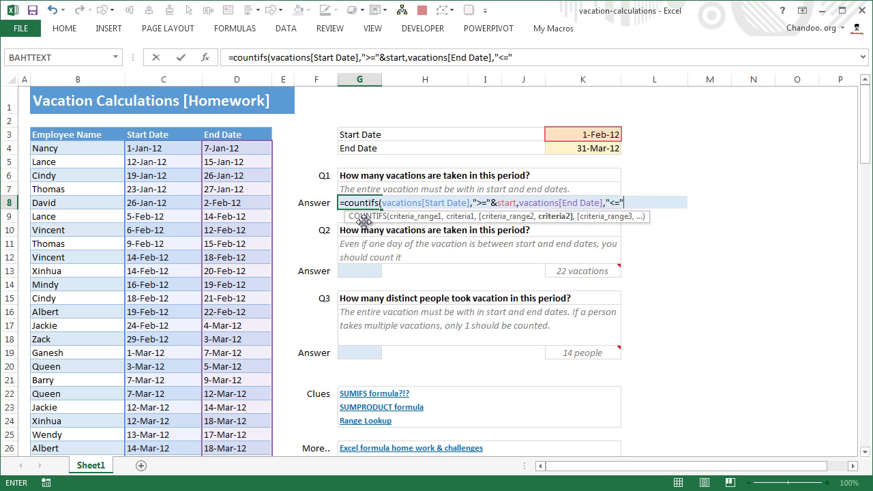
type("&end)")
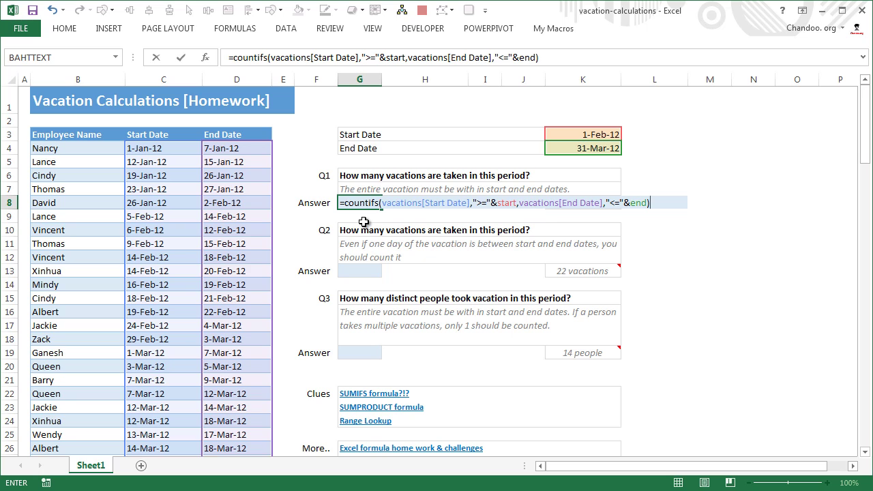
key("Return")
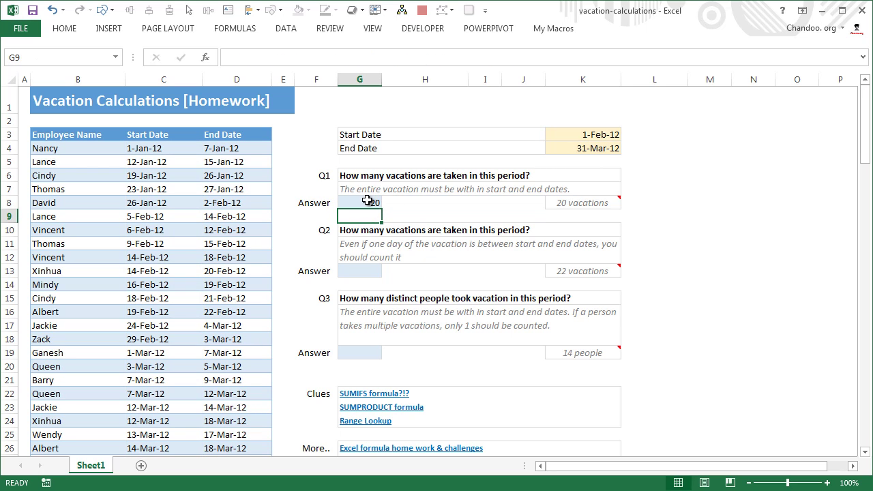
left_click(368, 200)
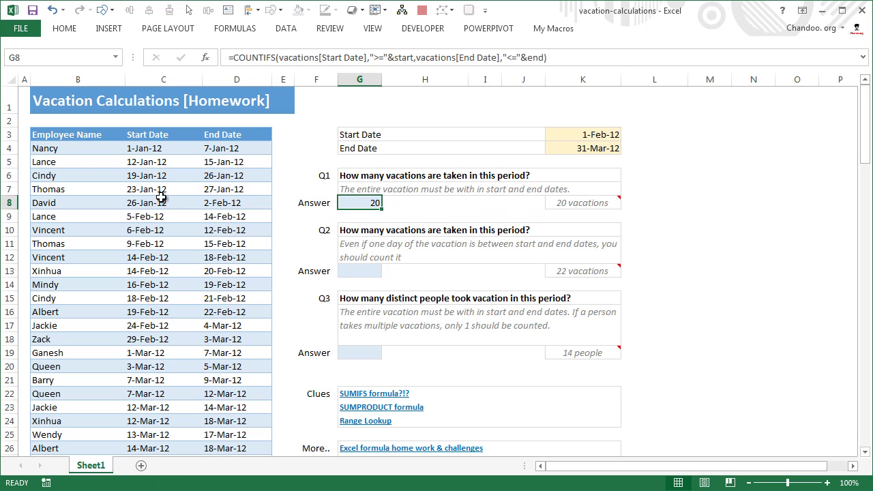
Compare the vacation dates in C9:D28 and the rows around them with the period's start and end dates for Q2
left_click(361, 270)
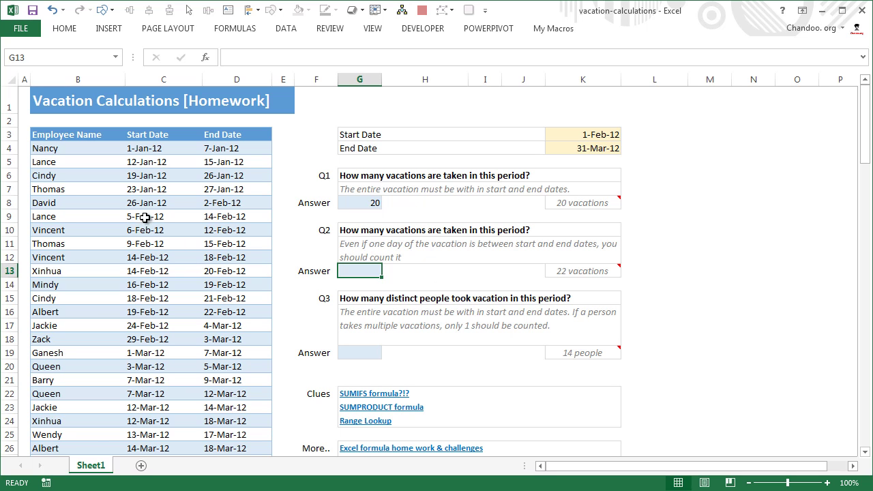
left_click_drag(145, 217, 247, 405)
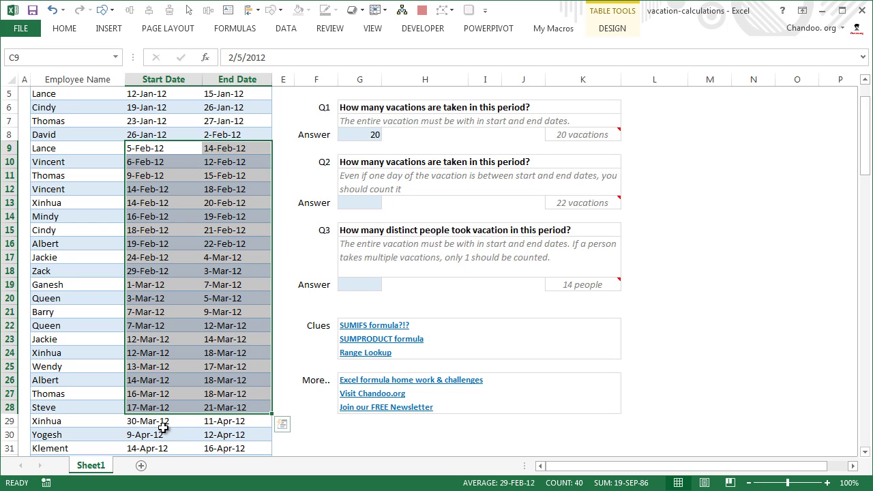
scroll(379, 358, "up", 1)
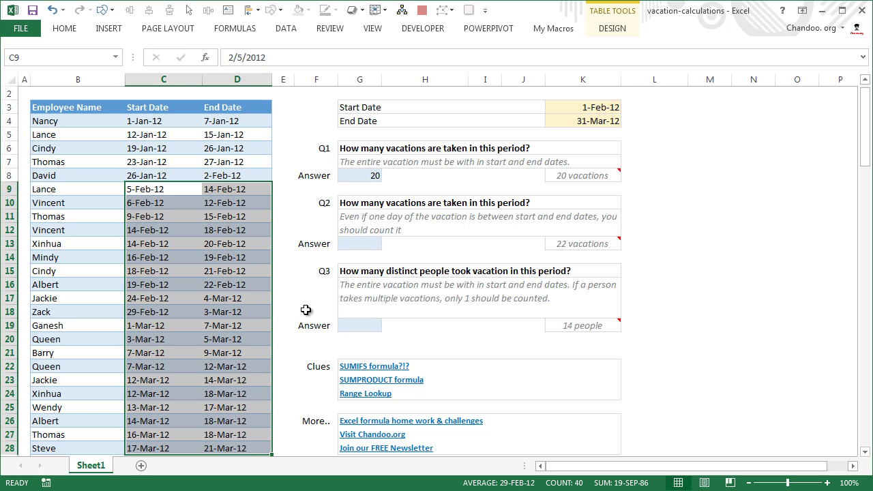
scroll(239, 311, "down", 3)
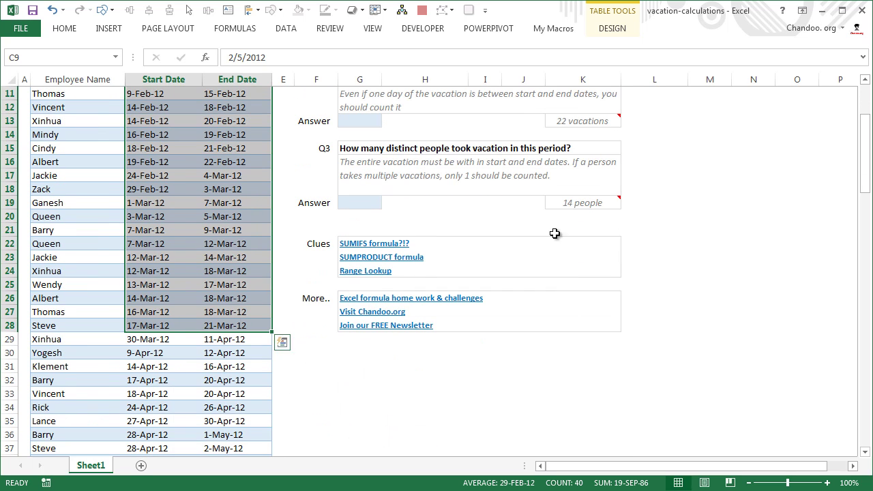
scroll(557, 235, "up", 3)
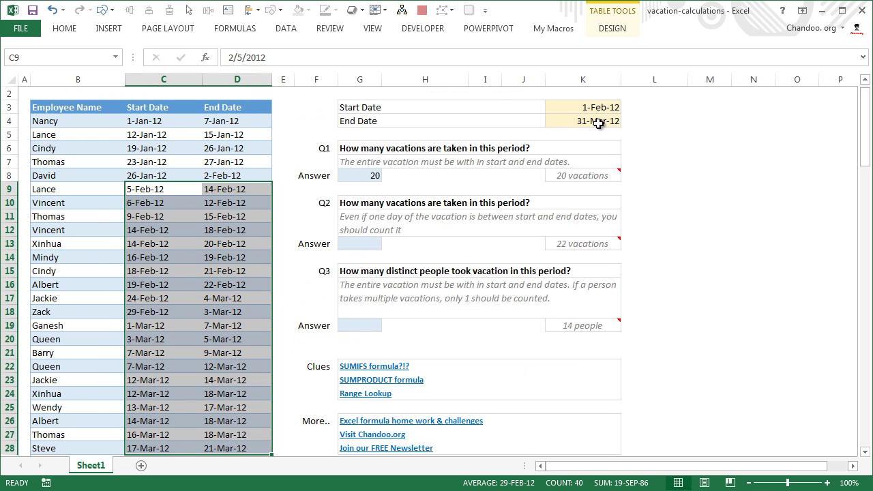
scroll(399, 315, "down", 3)
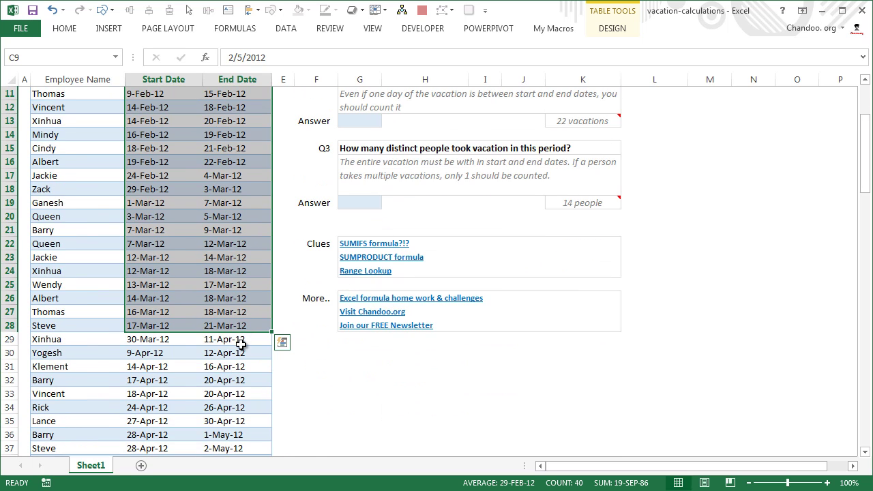
Begin the Q2 answer formula in G13 with =G8+COUNTIFS(
scroll(682, 130, "up", 4)
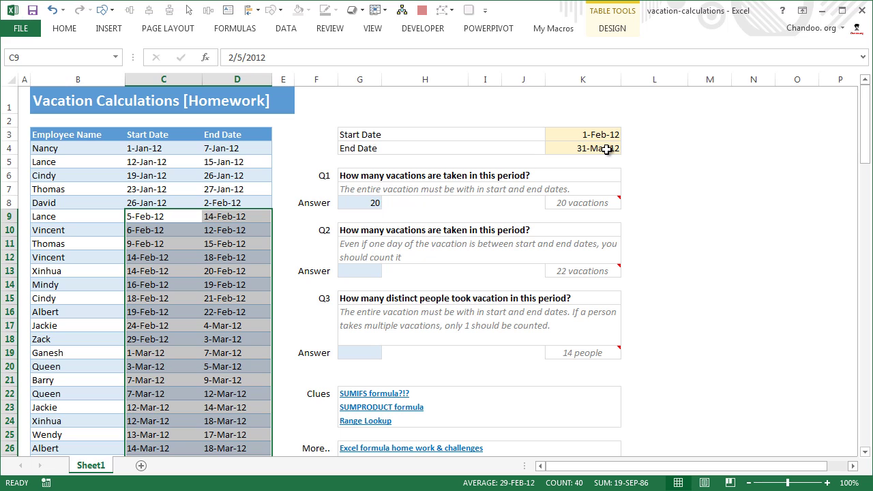
left_click(377, 270)
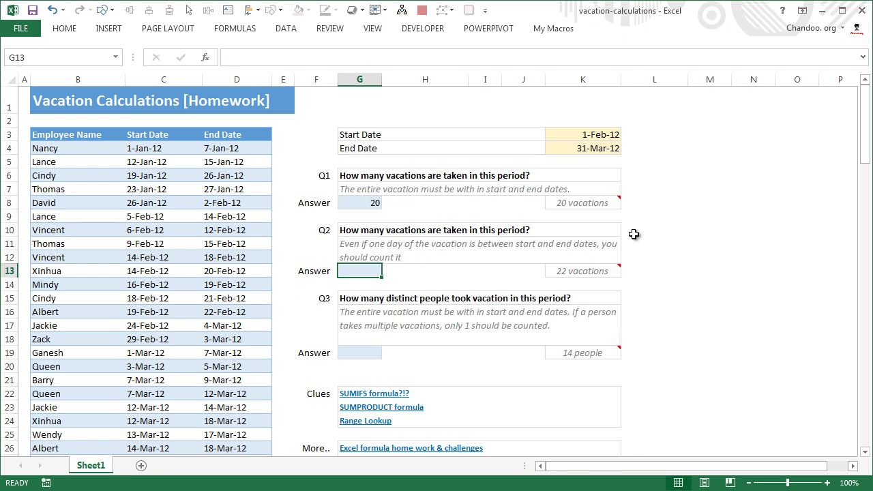
type("=")
key("Up")
key("Up")
key("Up")
key("Up")
key("Up")
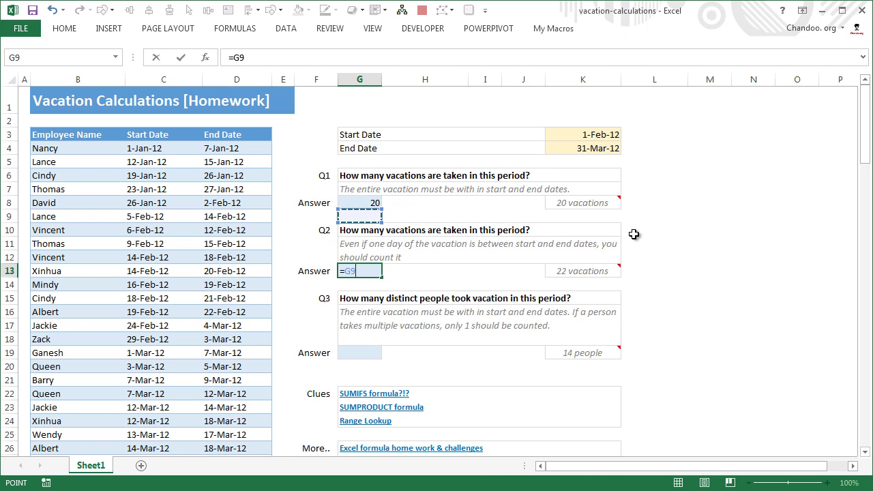
type("+")
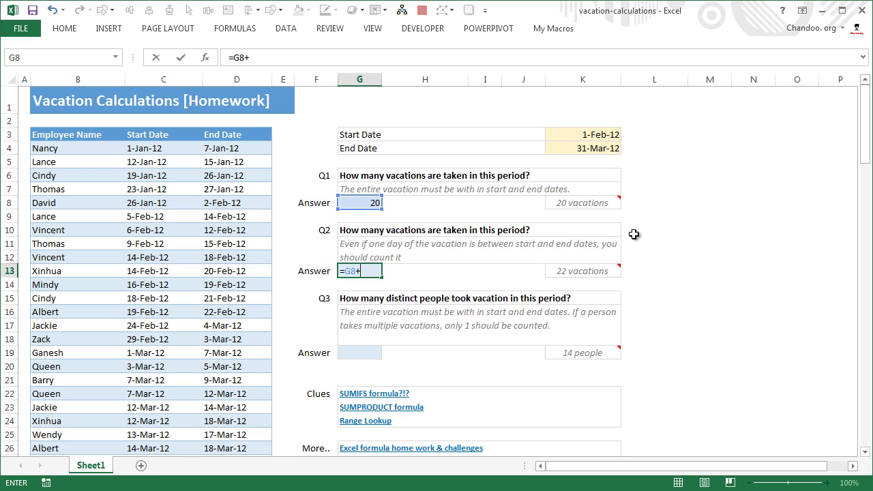
type("countg")
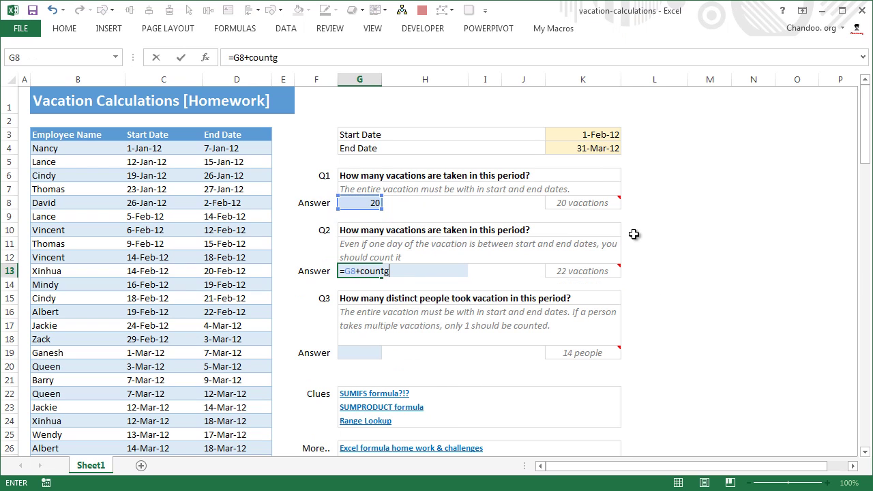
key("BackSpace")
type("ifs(")
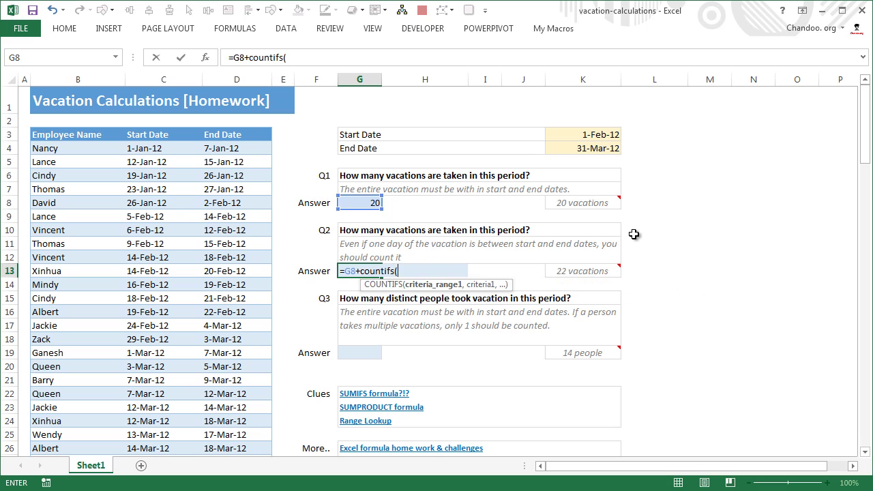
Add the first COUNTIFS condition to the Q2 formula: vacations[Start Date],"<"&start
type("vacations[s")
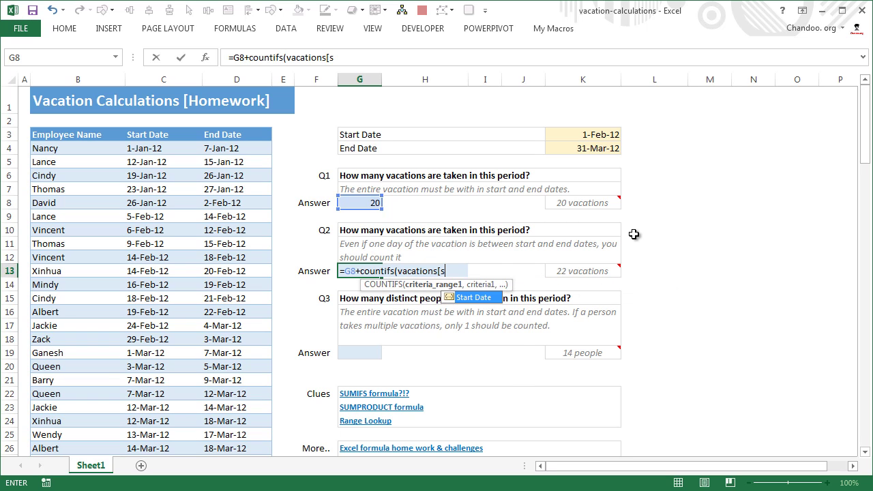
key("Tab")
type("]")
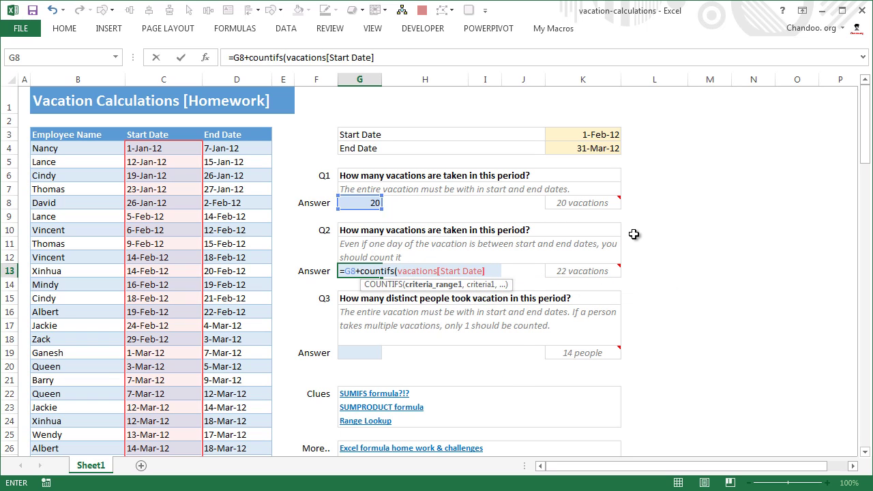
type(",\"<\"")
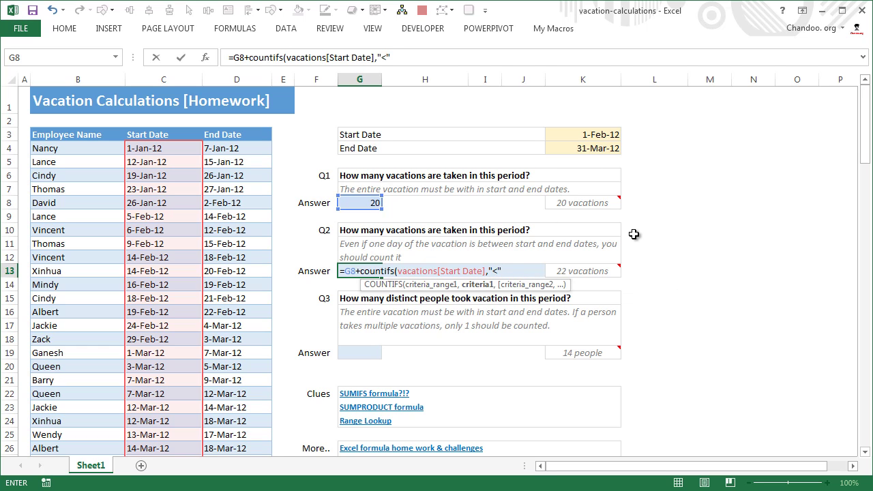
type("&start,")
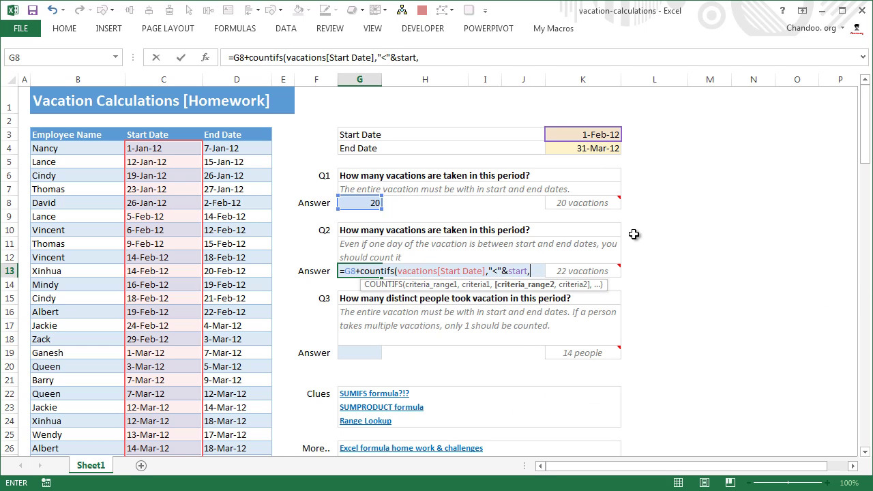
Complete the COUNTIFS in the Q2 formula with the condition vacations[End Date],">="&start and follow it with a plus sign
type("vacations[")
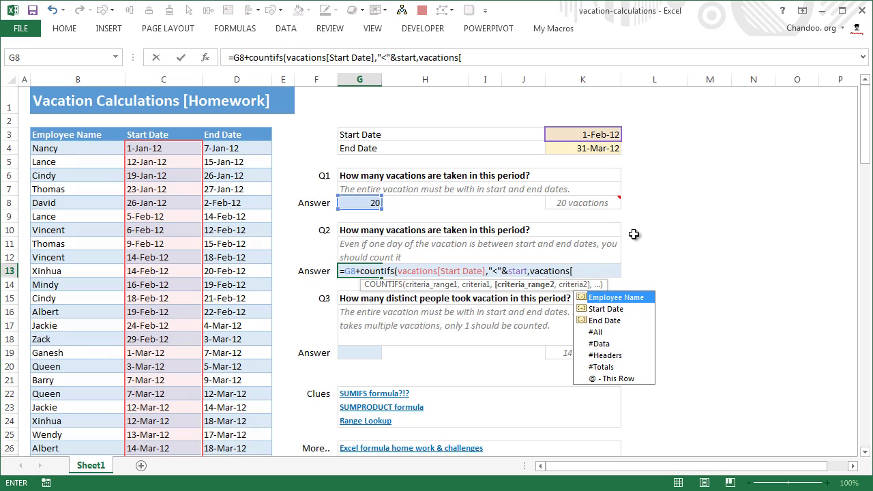
type("End Date],\">")
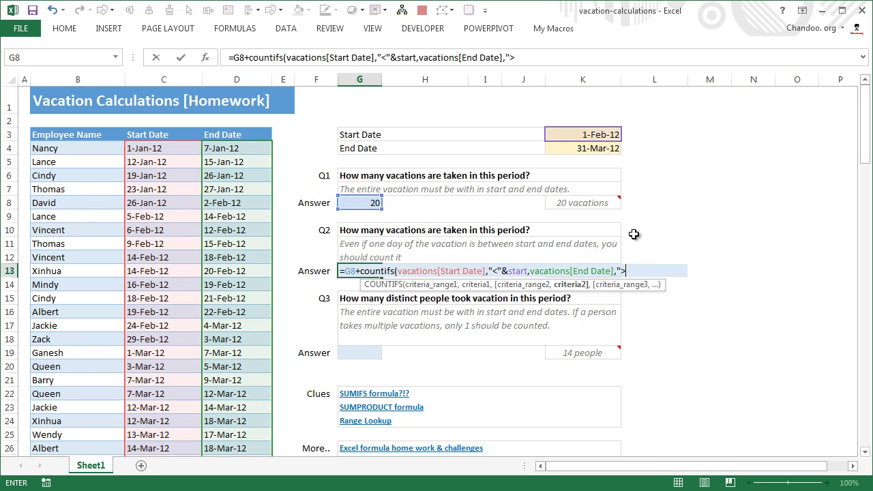
type("=start\")")
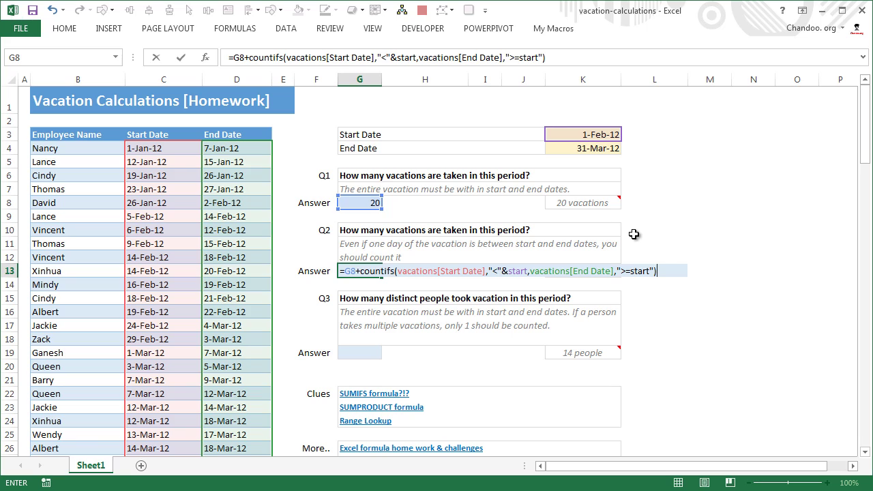
left_click(630, 270)
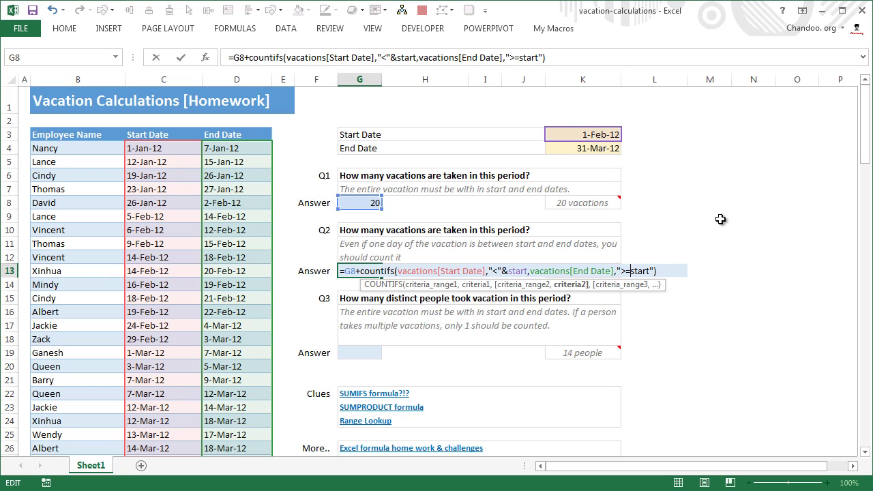
type("\"&")
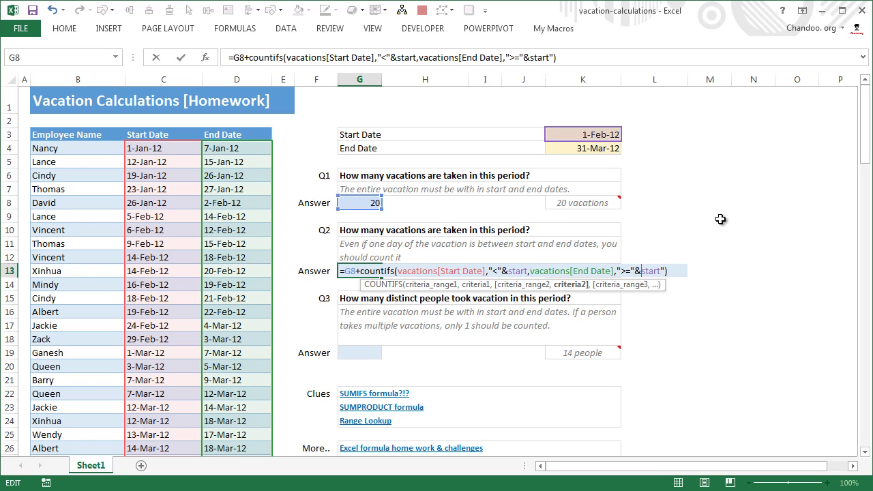
key("Right")
key("Right")
key("Right")
key("BackSpace")
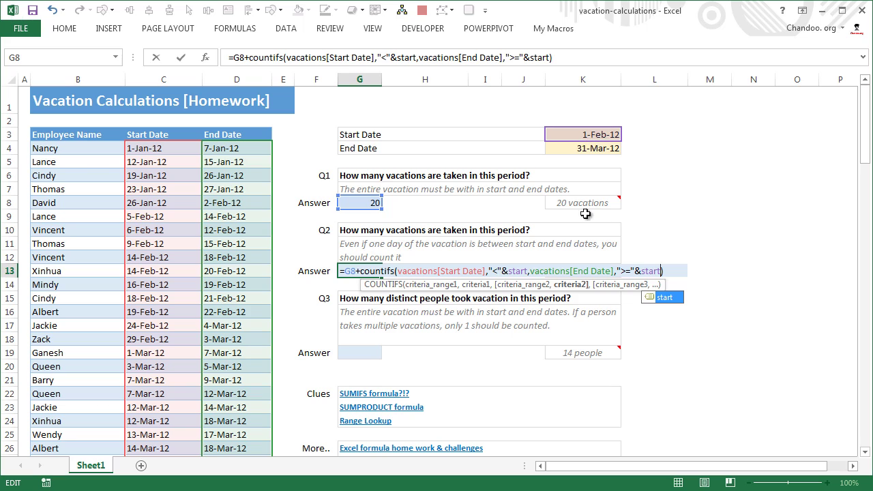
key("Right")
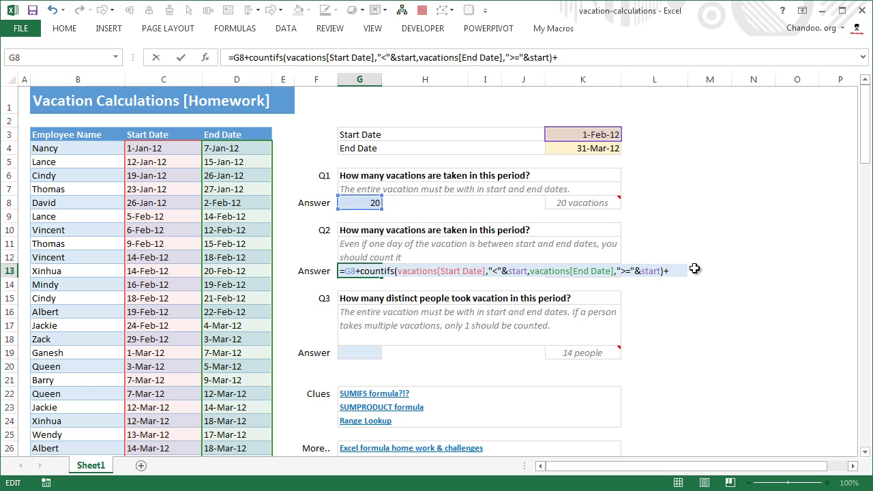
Finish the Q2 formula with COUNTIFS(vacations[Start Date],"<"&end,vacations[End Date],">="&end), enter it, and inspect G13
type("countifs(")
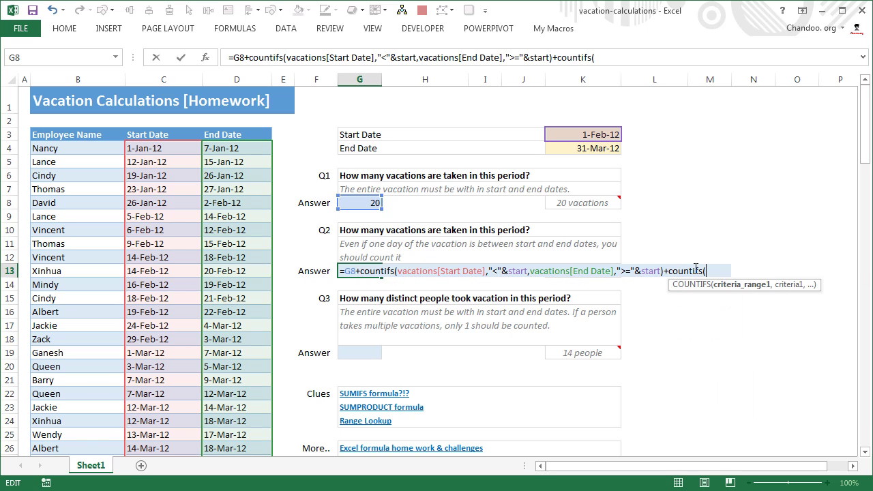
type("vacations")
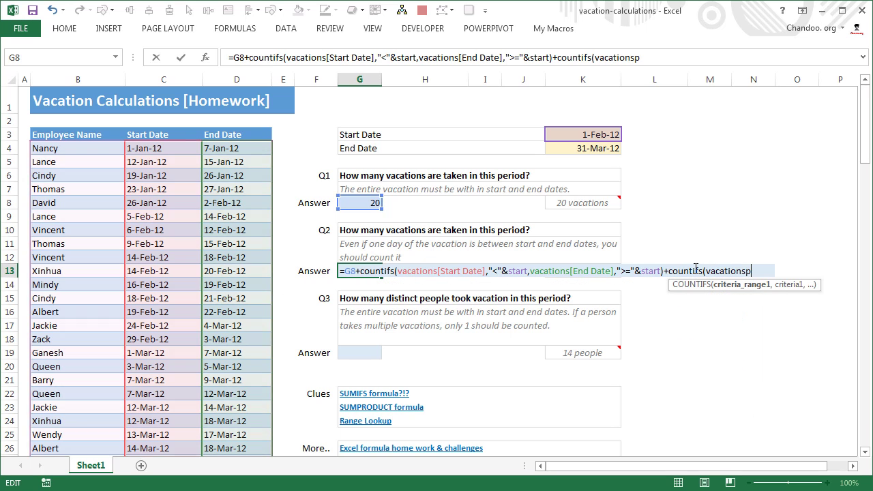
type("[s")
type("],")
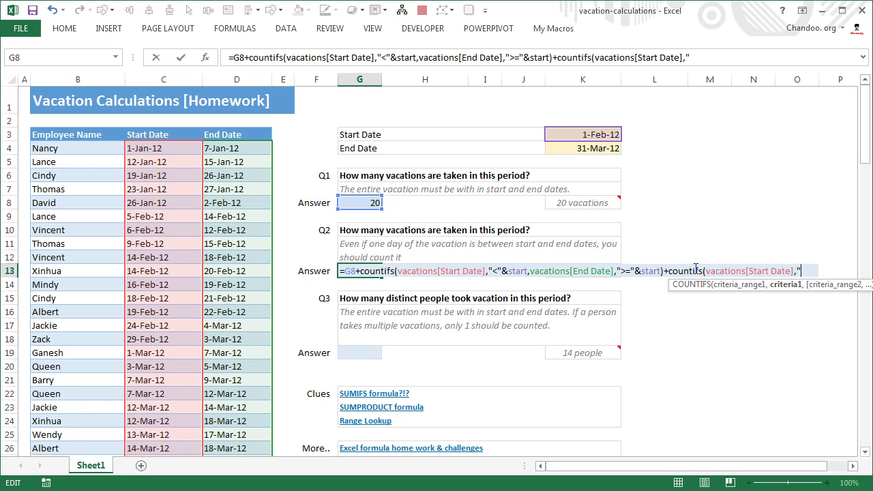
type("\"<\"&end,")
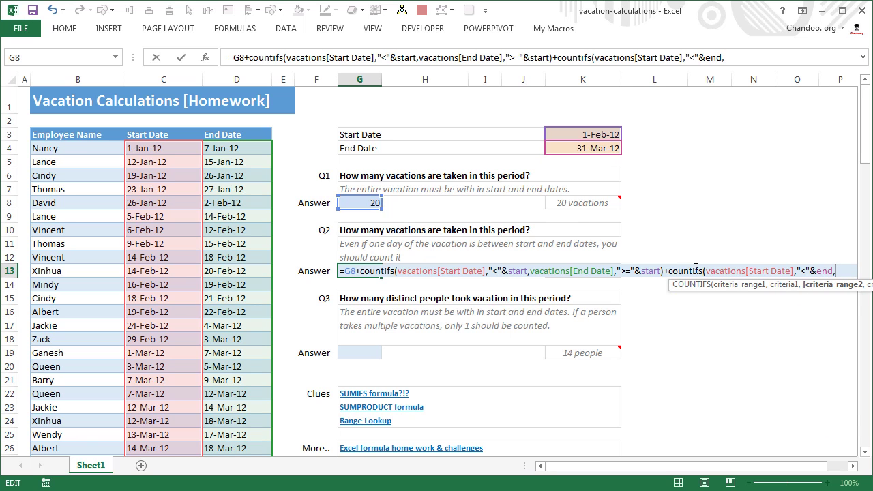
type("vacations[")
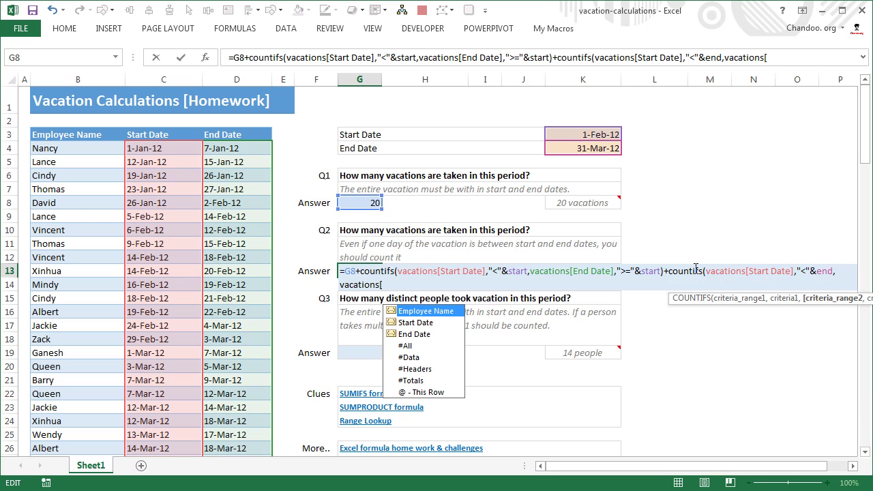
type("end")
key("Tab")
type("],")
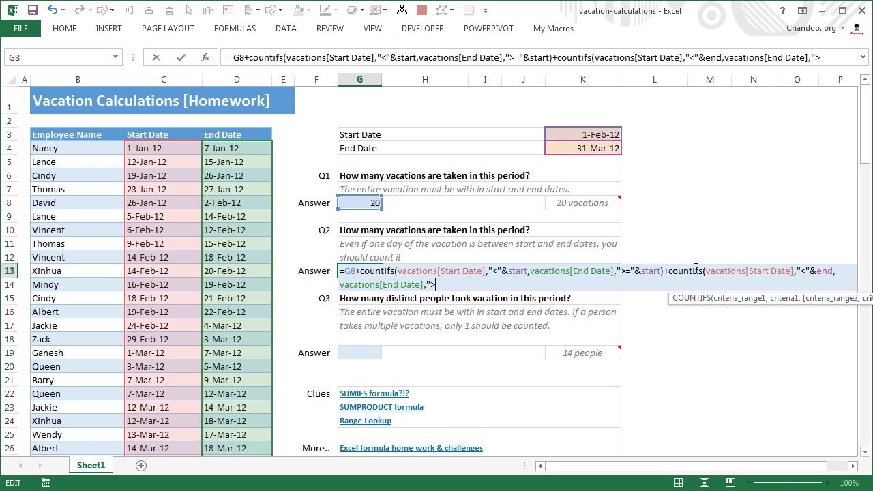
type("\">=\"&end)")
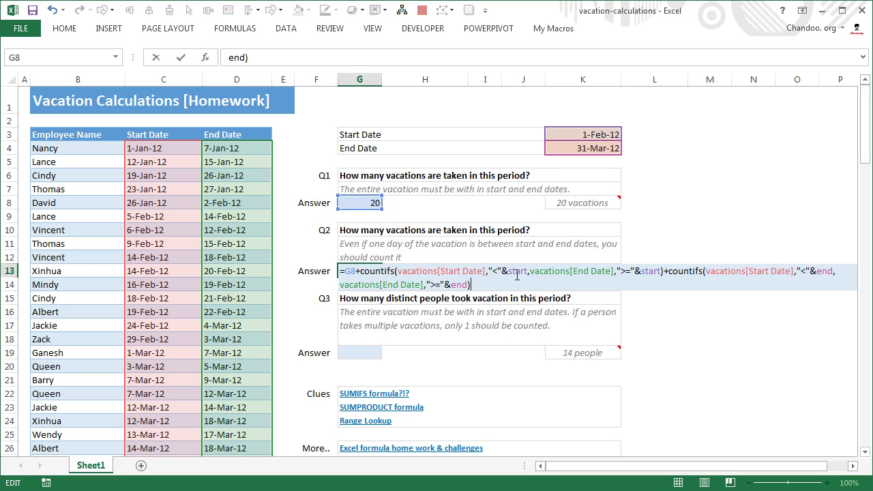
key("Return")
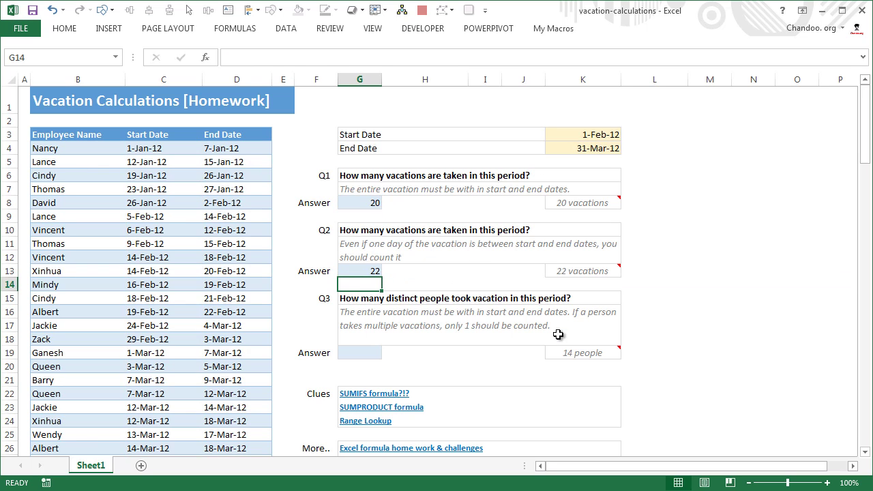
left_click(348, 270)
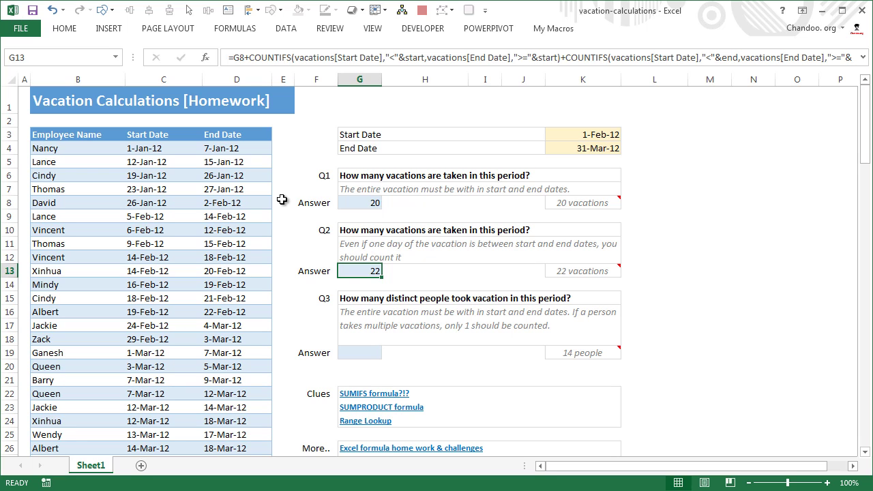
right_click(284, 81)
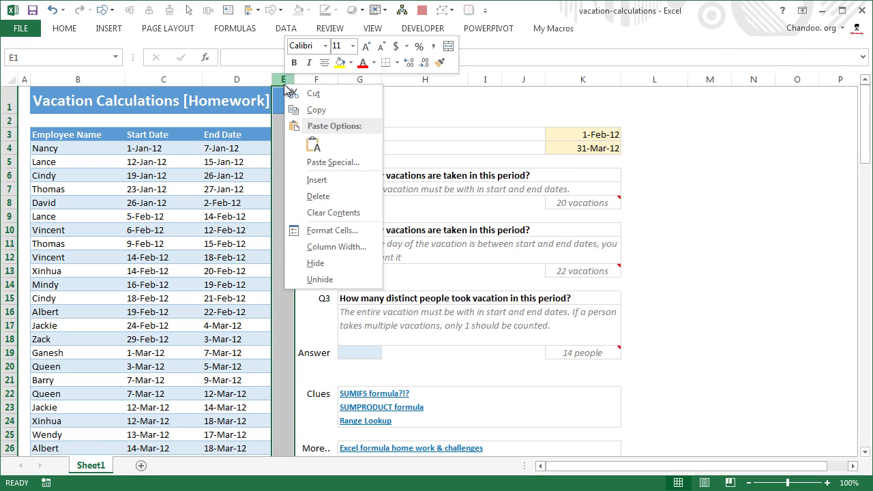
left_click(313, 182)
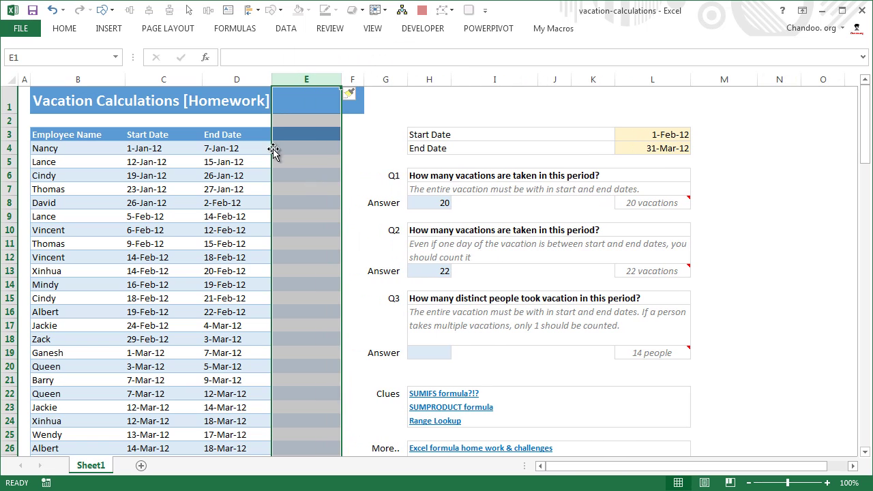
left_click(286, 137)
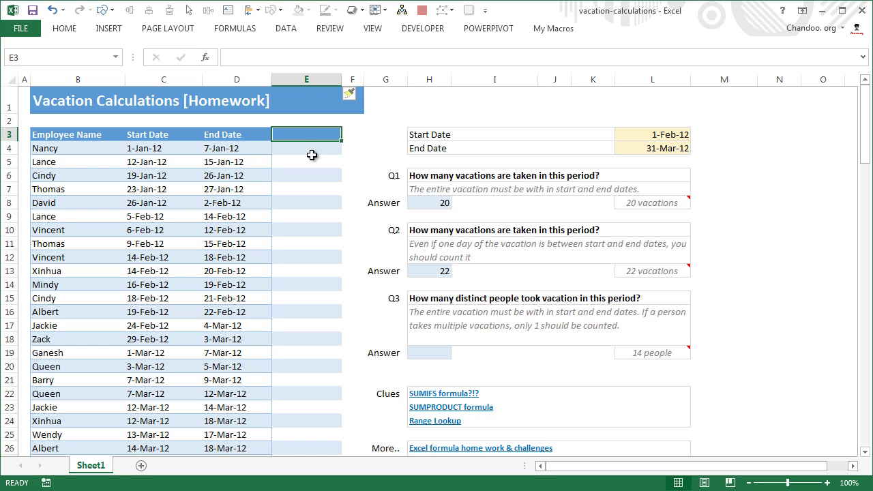
scroll(321, 360, "down", 7)
scroll(320, 363, "up", 7)
left_click(163, 152)
left_click(218, 132)
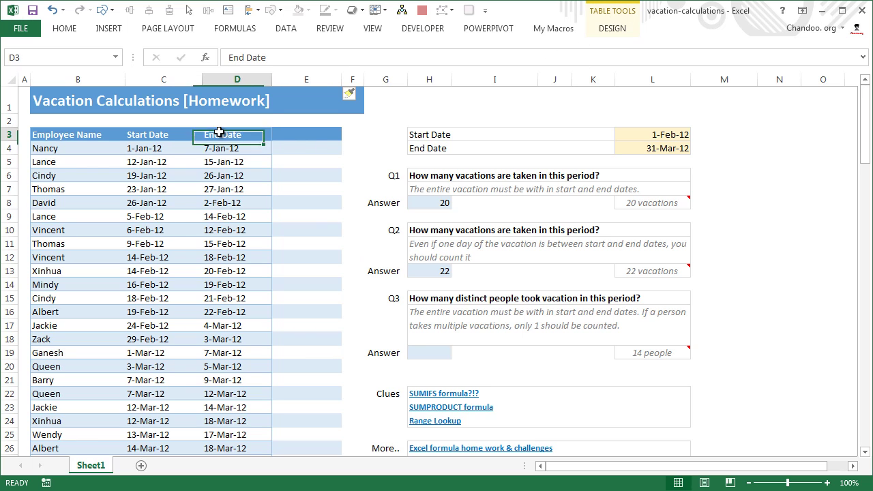
left_click(309, 135)
left_click(217, 134)
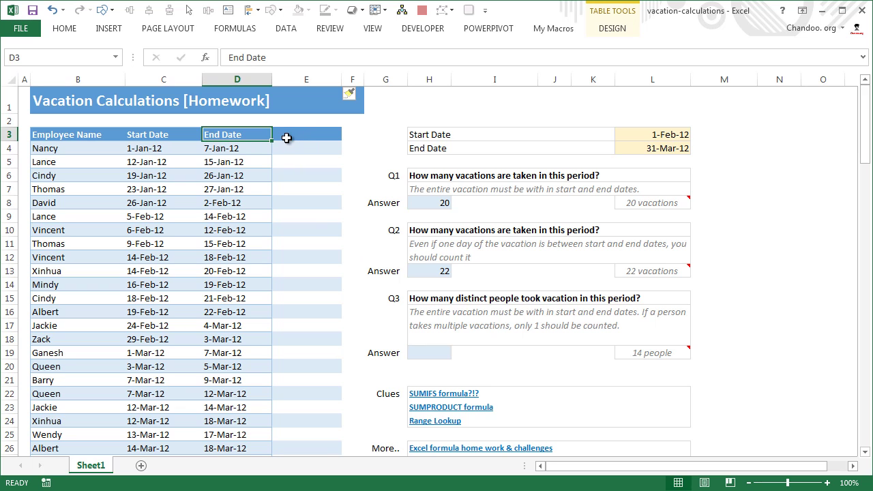
key("ctrl+z")
Insert a table column directly after End Date in the vacations table and widen it enough to show its full header
left_click(259, 136)
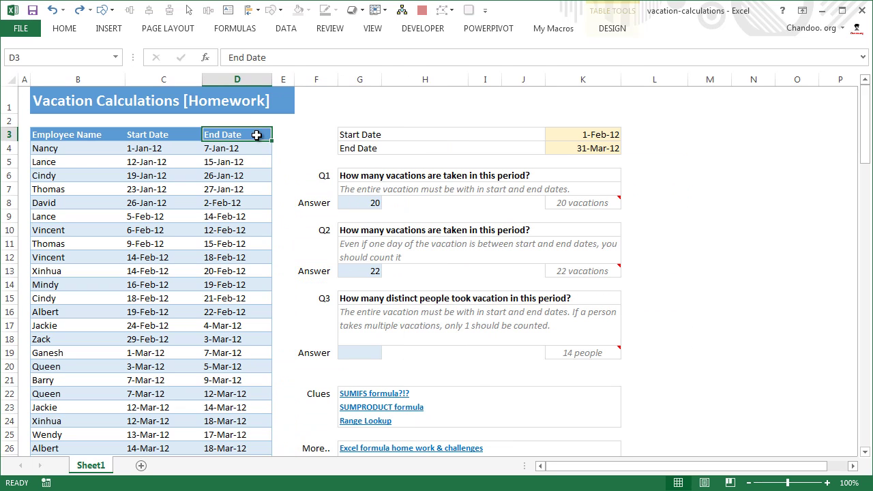
right_click(257, 140)
mouse_move(321, 249)
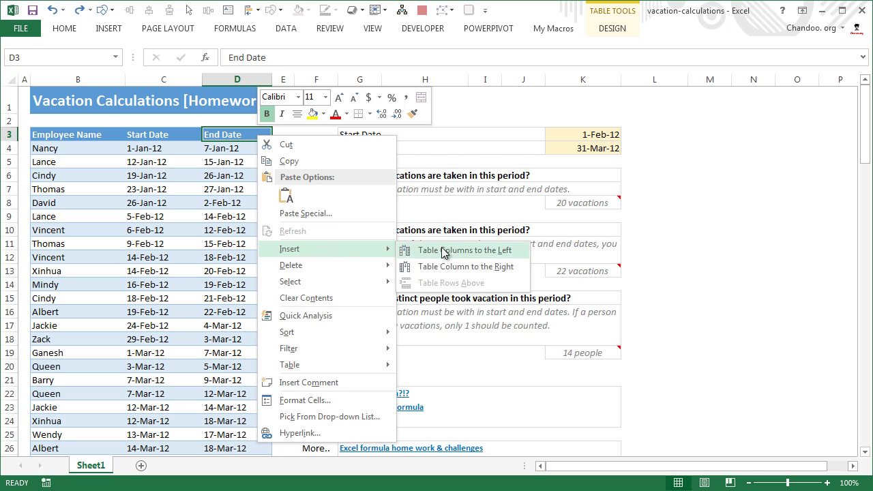
left_click(463, 266)
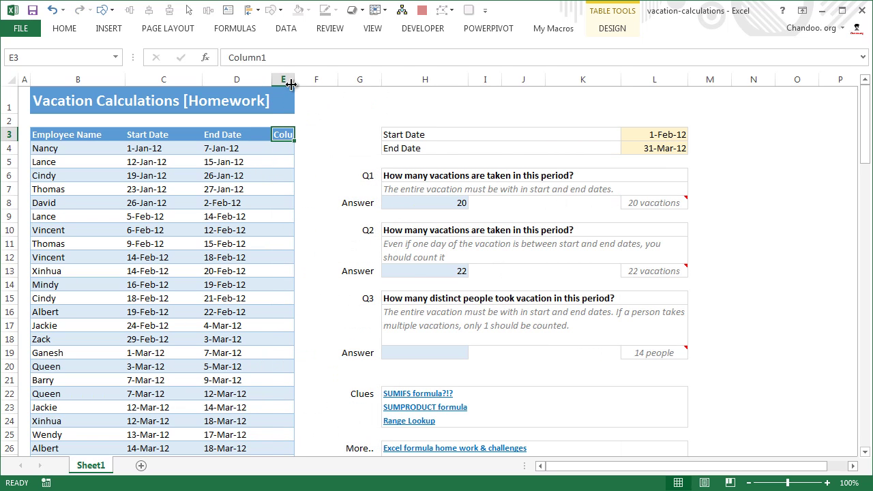
left_click_drag(293, 79, 329, 79)
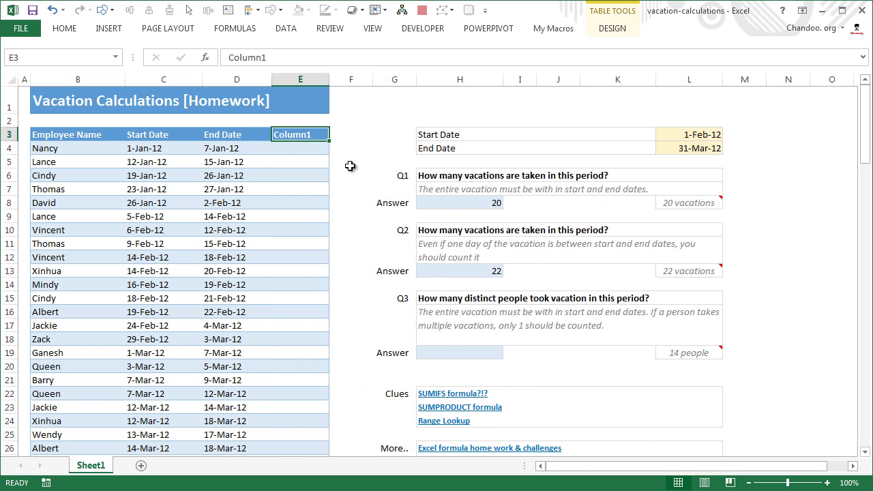
Name the new table column header in E3 Dummy and select the Q3 question
type("Dummy")
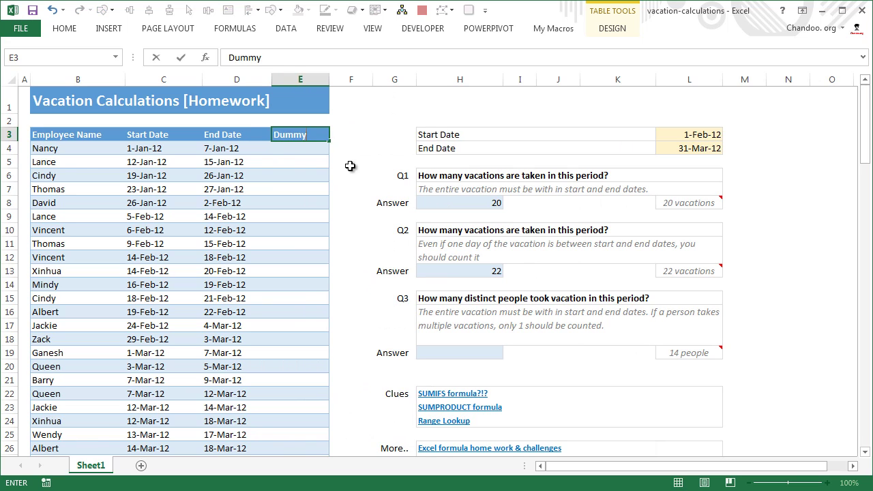
key("Return")
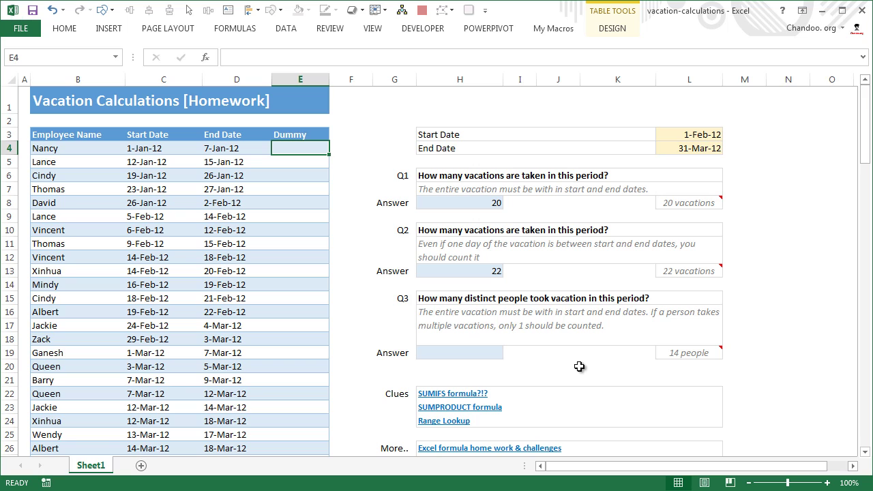
left_click(434, 298)
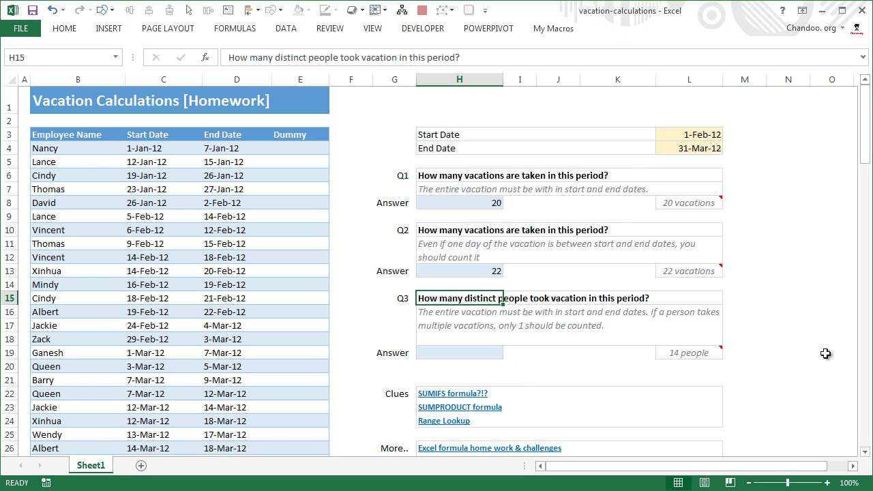
Enter sample values 1, 1, 1 and 2 in the Dummy column for rows 9 to 12
left_click(293, 148)
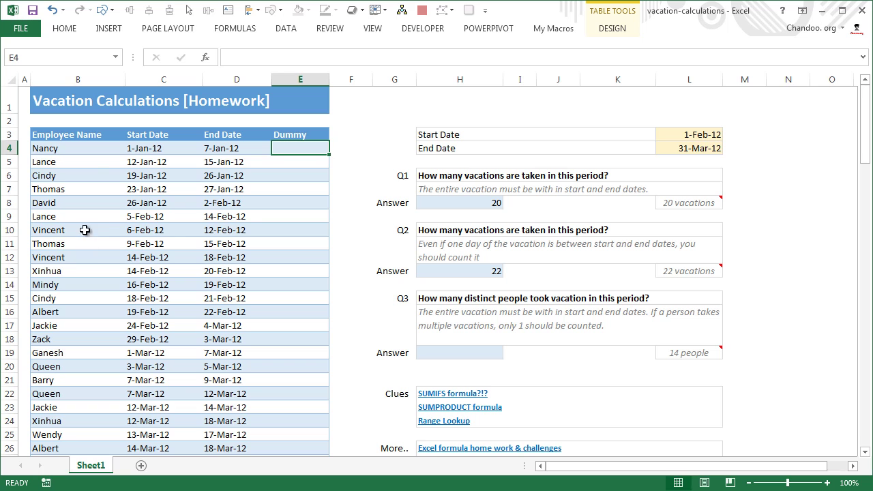
left_click_drag(37, 220, 254, 438)
scroll(307, 302, "up", 1)
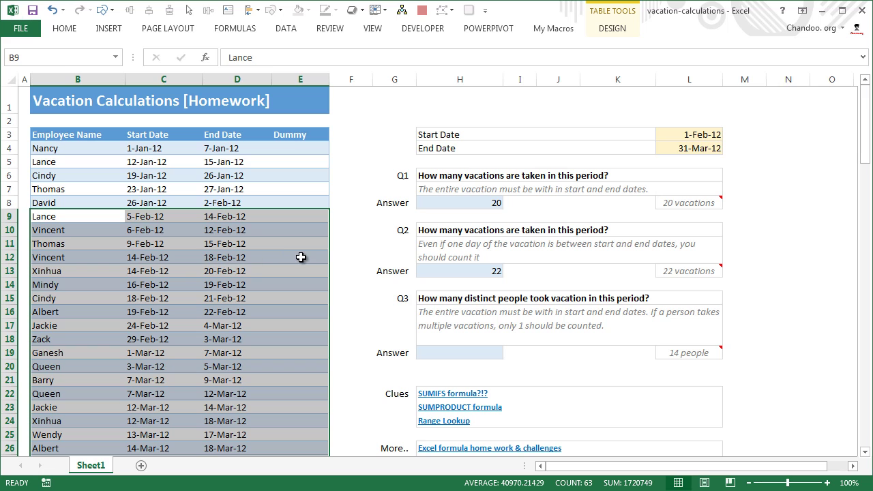
left_click(302, 218)
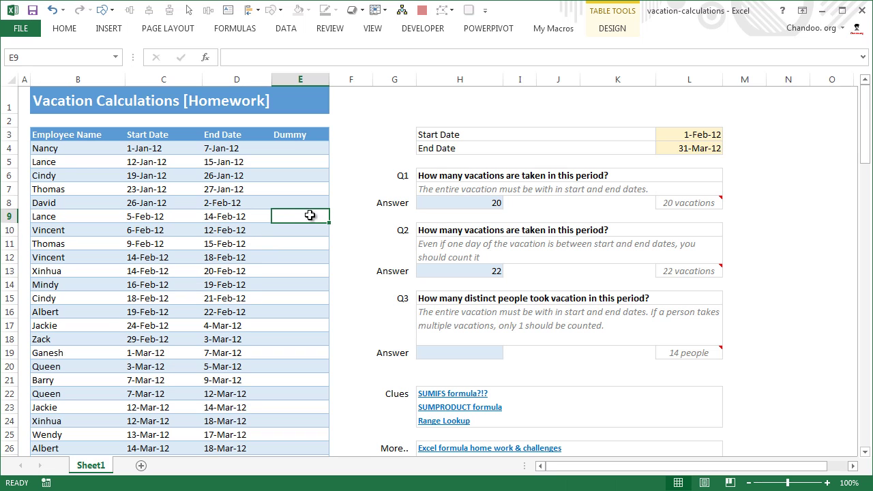
type("1")
key("Return")
type("1")
key("Return")
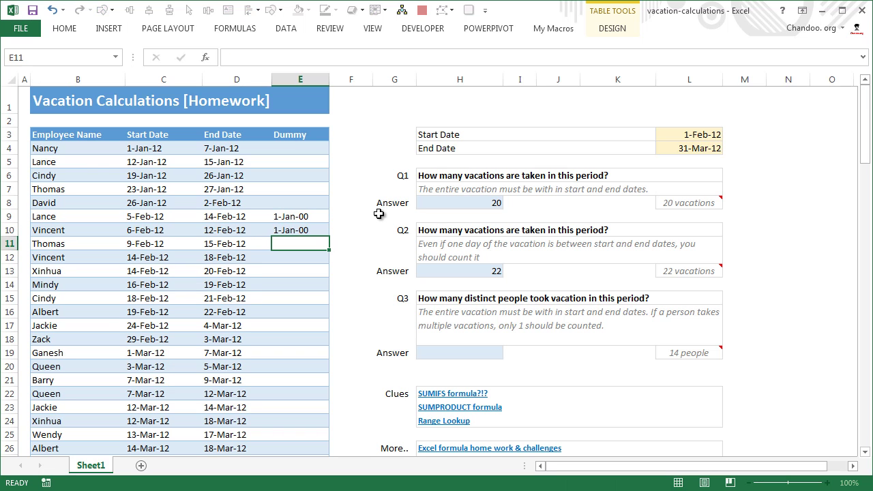
type("1")
key("Return")
type("2")
key("Return")
key("Up")
key("Up")
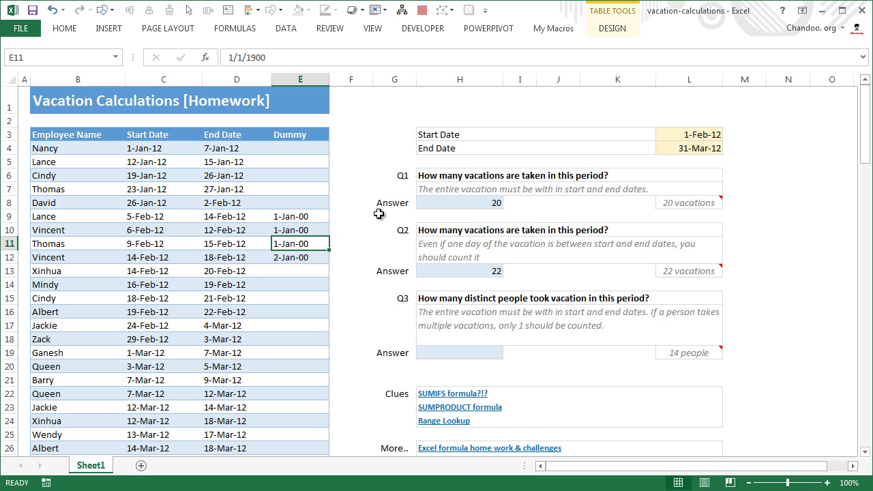
Format column E with the General number format and center its contents
left_click(300, 80)
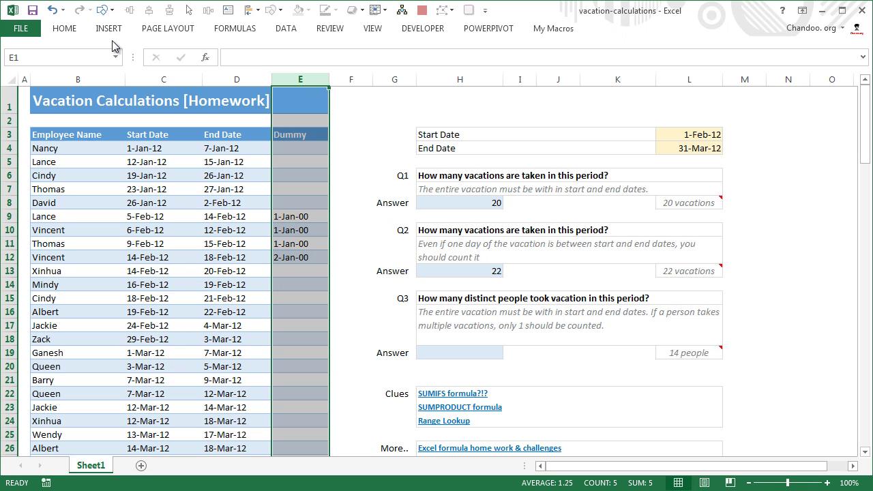
left_click(61, 30)
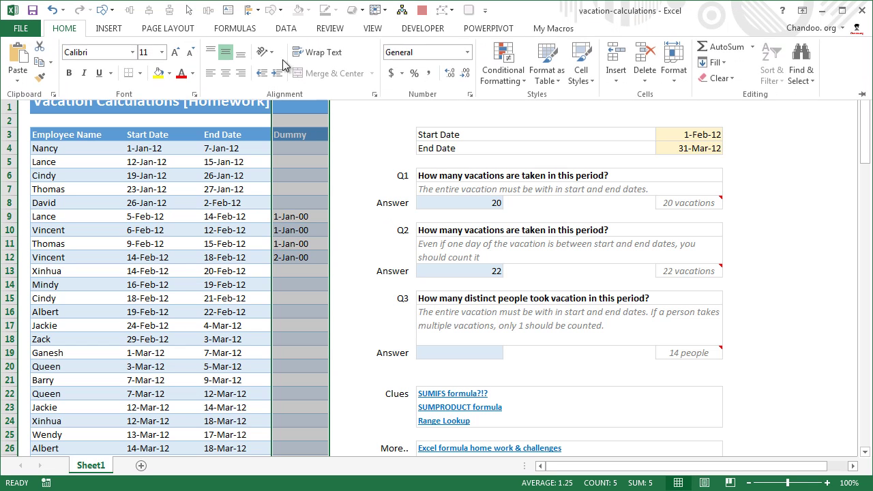
left_click(467, 53)
left_click(434, 80)
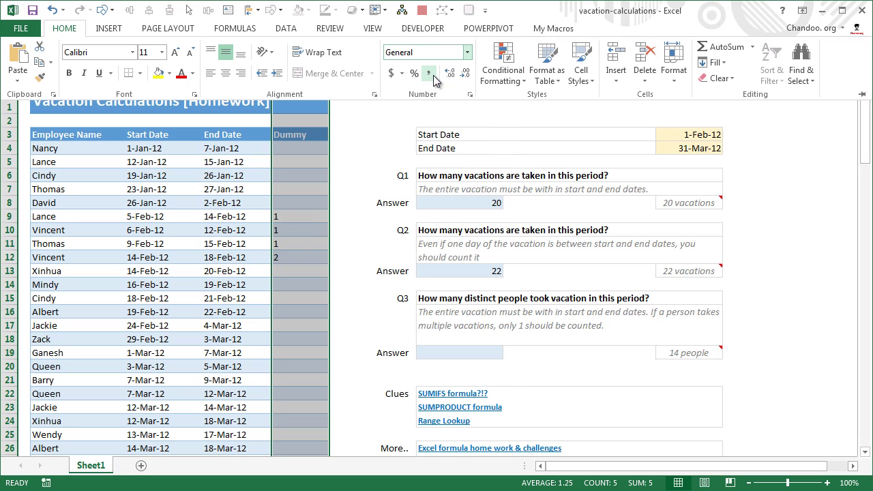
left_click(226, 73)
left_click(300, 258)
left_click(301, 258)
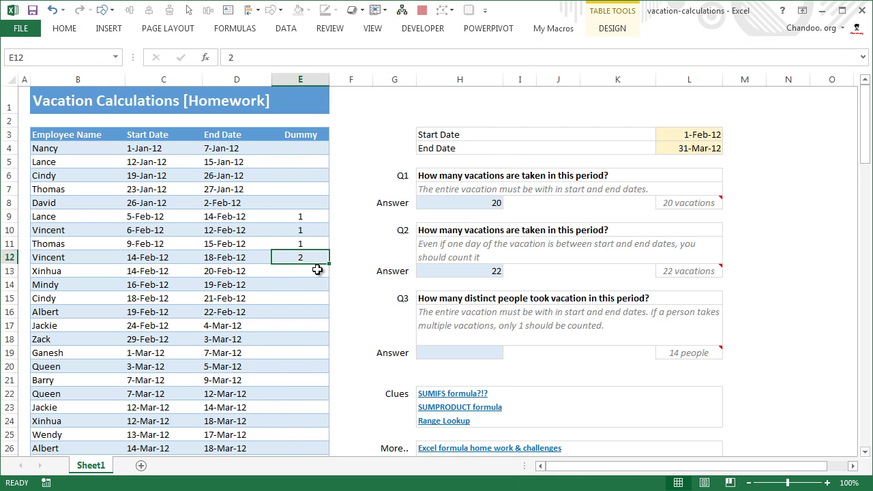
Enter sample values of 1 in the Dummy column for rows 13 to 21 and 2 in row 22
left_click(309, 273)
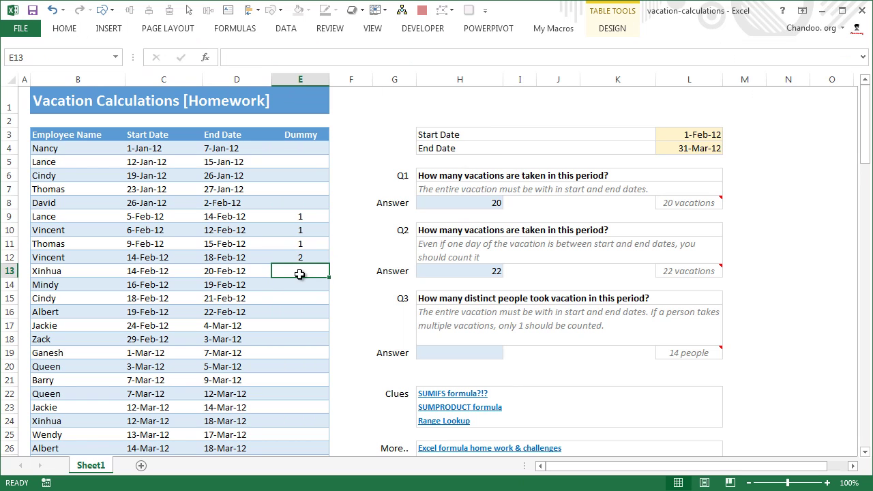
key("Return")
type("1")
key("Return")
type("1")
key("Return")
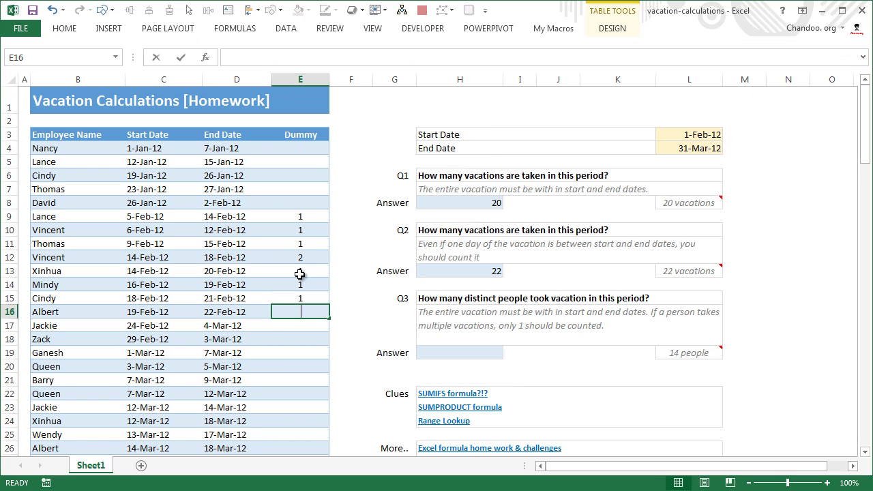
type("1")
key("Return")
type("1")
key("Return")
type("1")
key("Return")
type("1")
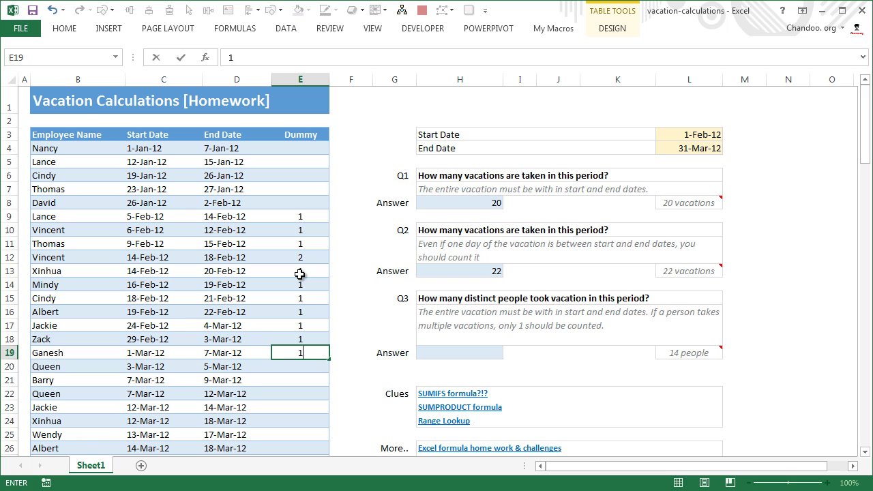
key("Return")
type("1")
key("Return")
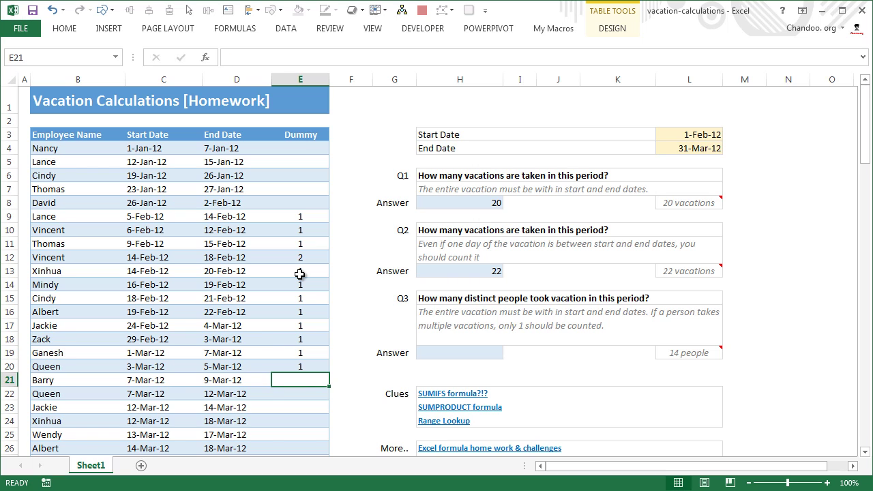
type("1")
key("Return")
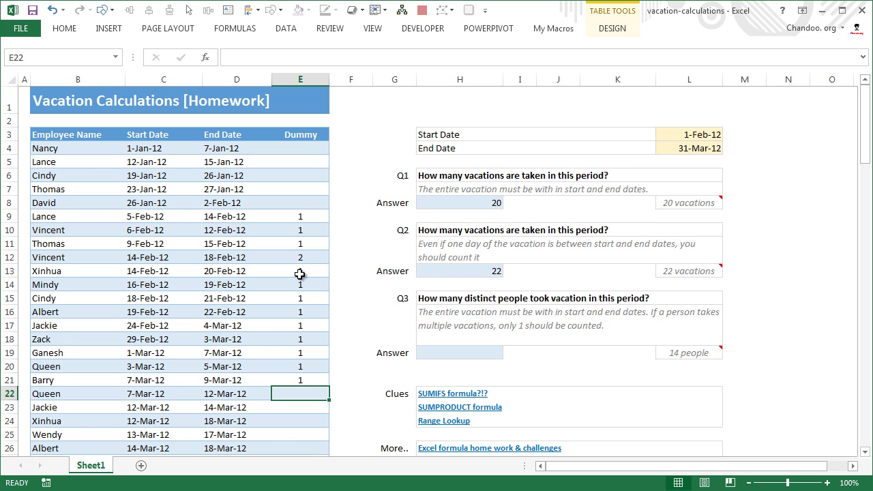
type("2")
key("Return")
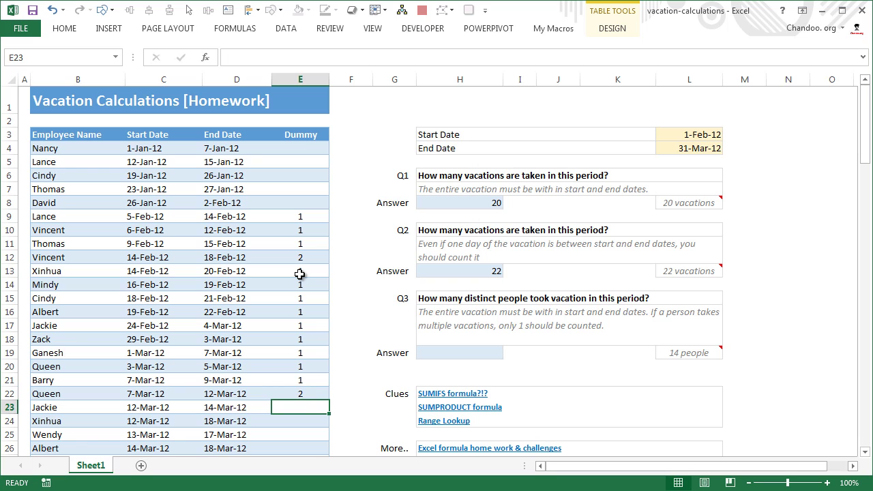
Examine the sample Dummy values in E9:E22 and the blank cells E4:E8 against the start and end dates
key("Up")
left_click(304, 217)
left_click_drag(304, 218, 292, 386)
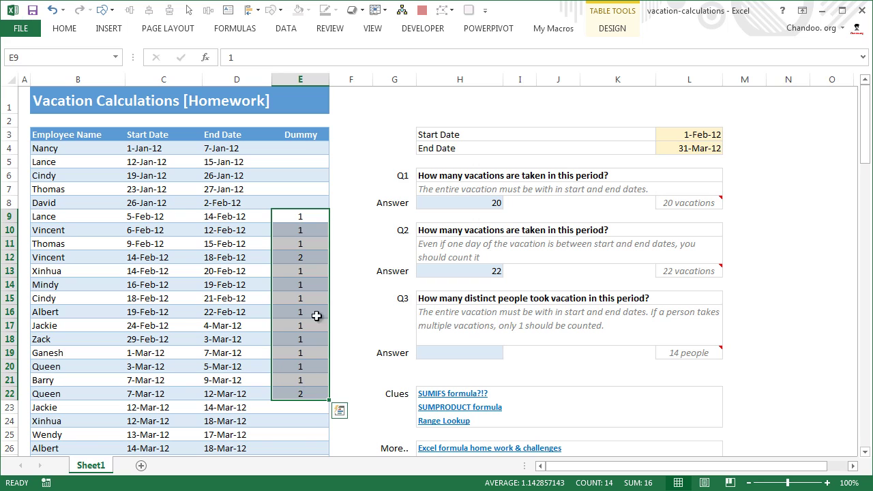
left_click(306, 151)
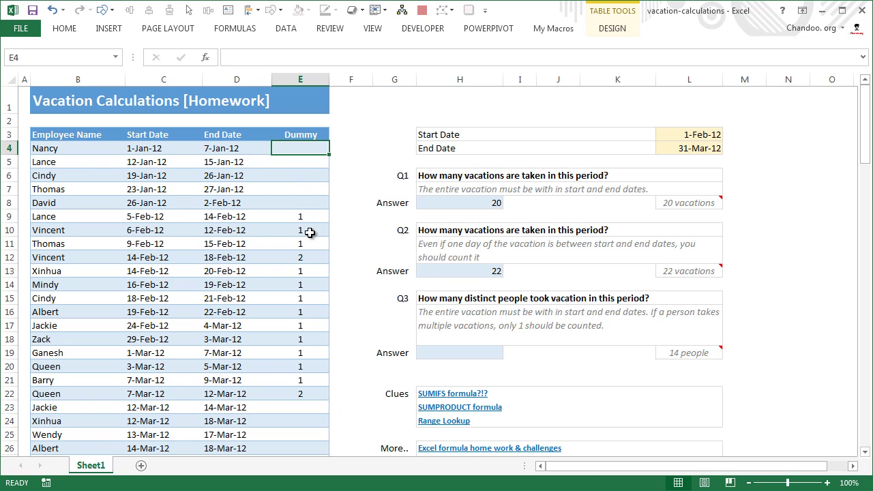
left_click_drag(307, 216, 302, 385)
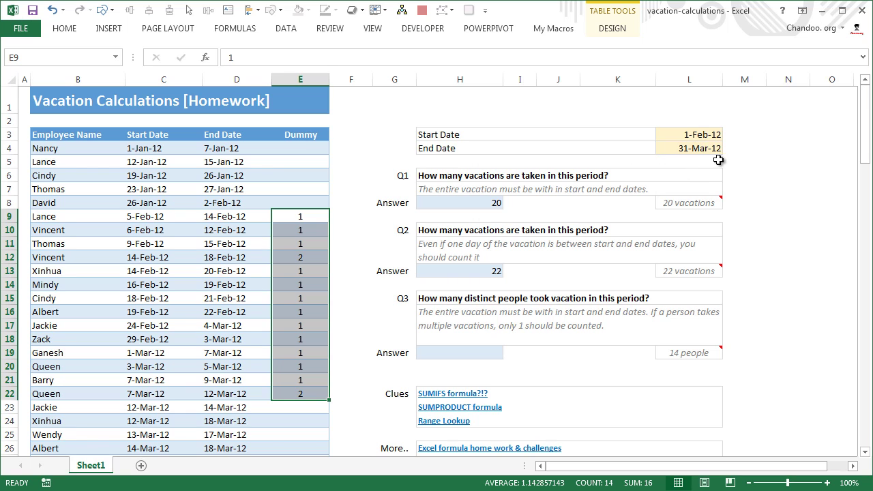
left_click_drag(300, 150, 303, 201)
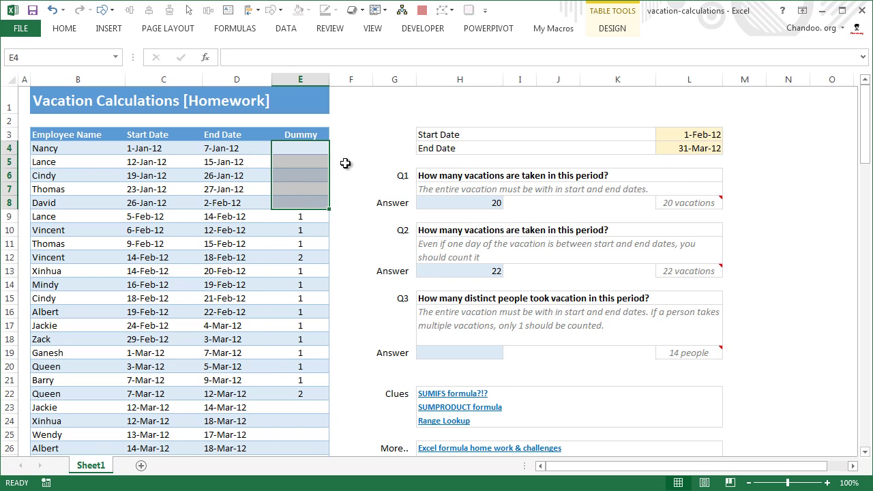
left_click(300, 216)
left_click_drag(303, 260, 318, 394)
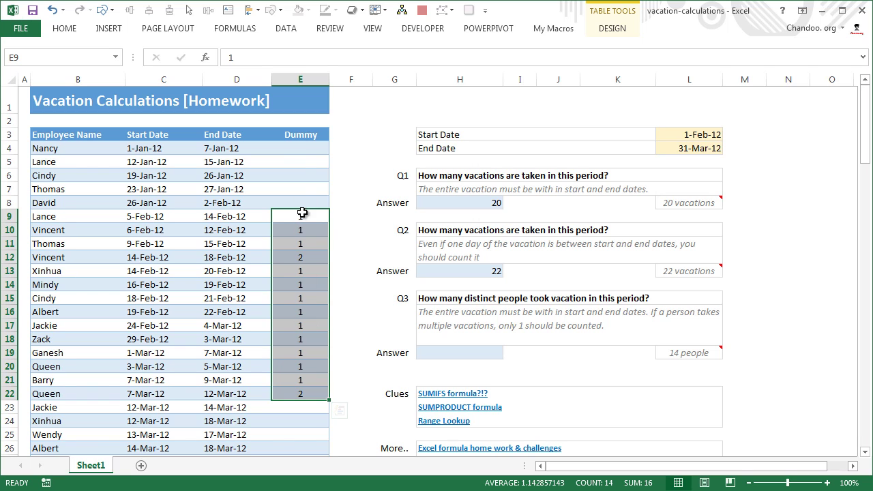
Fill the Dummy column from E4 with =AND([@[Start Date]]>=start,[@[End Date]]<=end)*(COUNTIFS($B$4:B4,B4,$C$4:C4,">="&start,$D$4:D4,"<="&end))
left_click(300, 148)
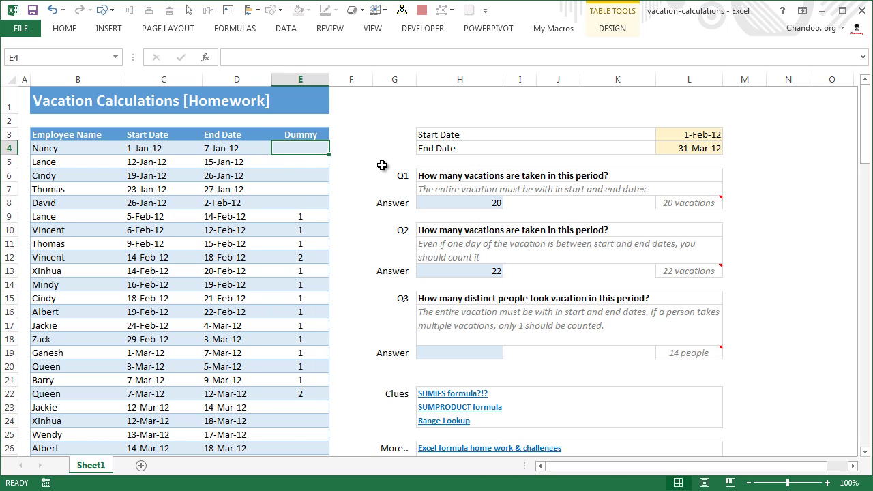
type("=")
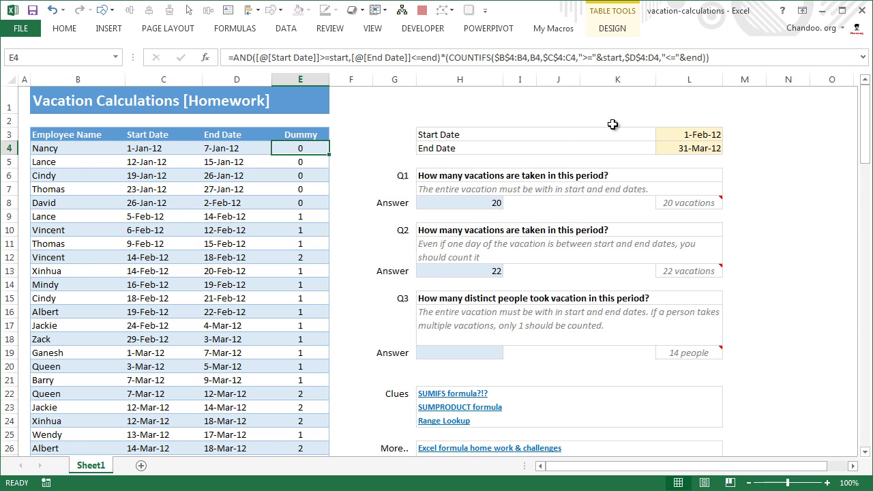
Copy the complete formula text from E4 and leave the cell without changing it
key("F2")
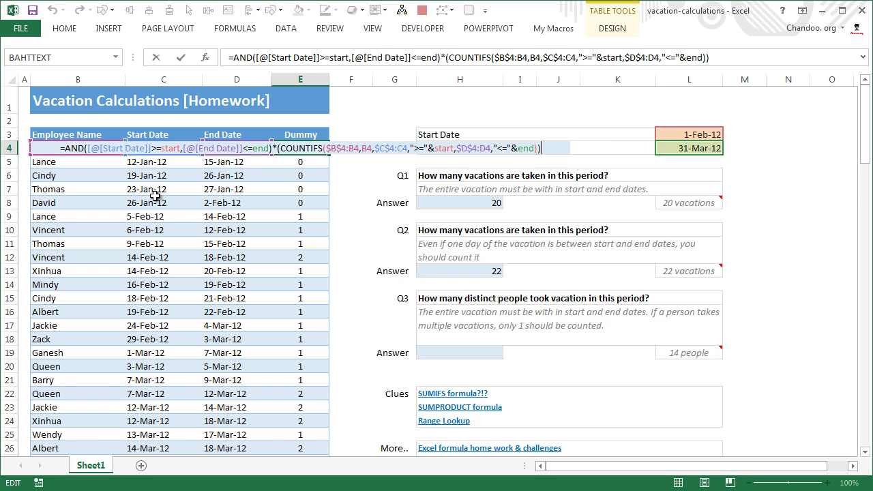
left_click_drag(40, 148, 536, 151)
right_click(536, 151)
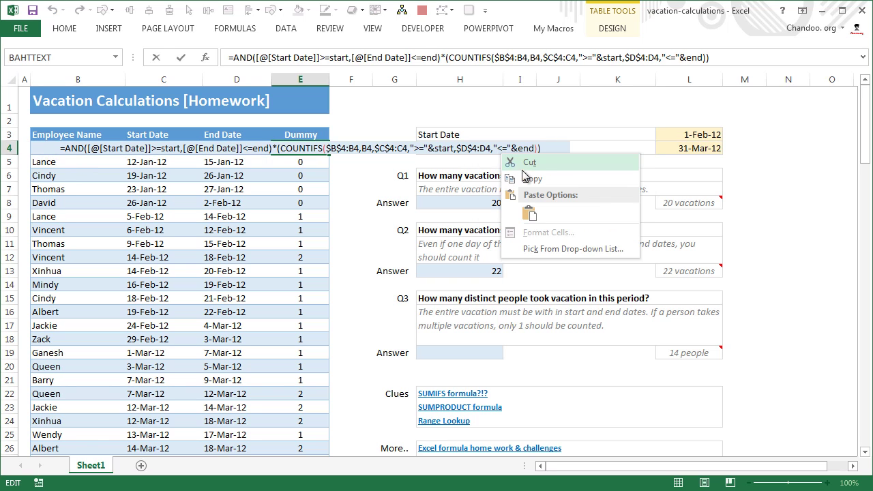
left_click(559, 178)
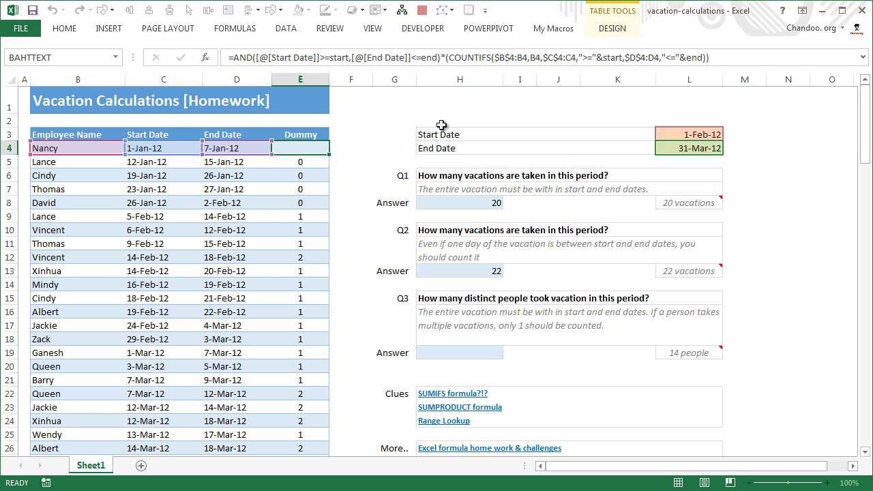
key("Escape")
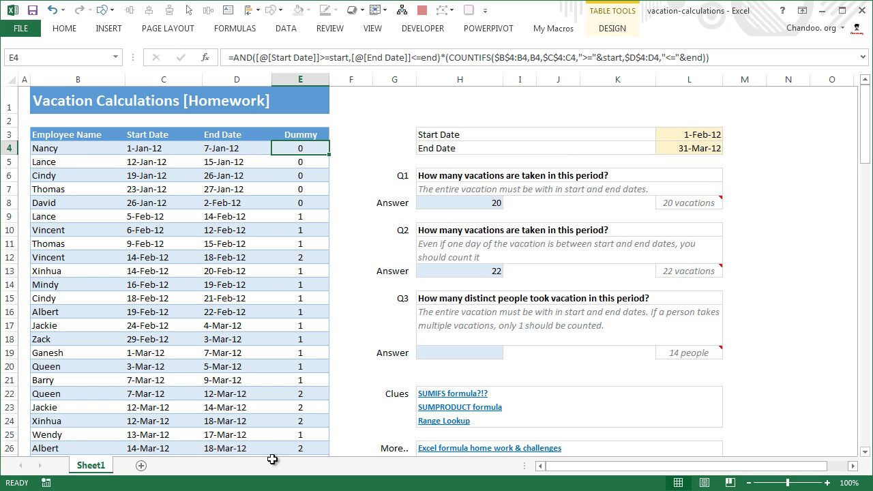
Add a new worksheet and paste the copied Dummy formula as text into its cell B2
left_click(141, 465)
right_click(70, 107)
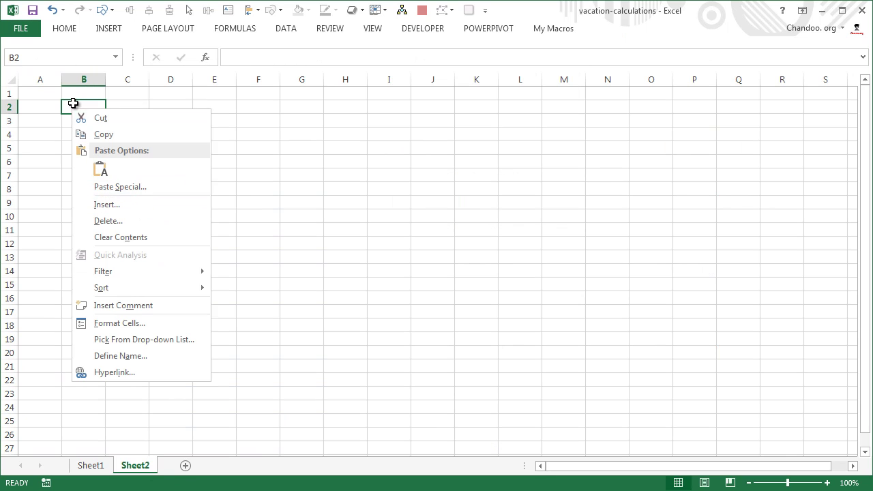
left_click(73, 103)
double_click(75, 103)
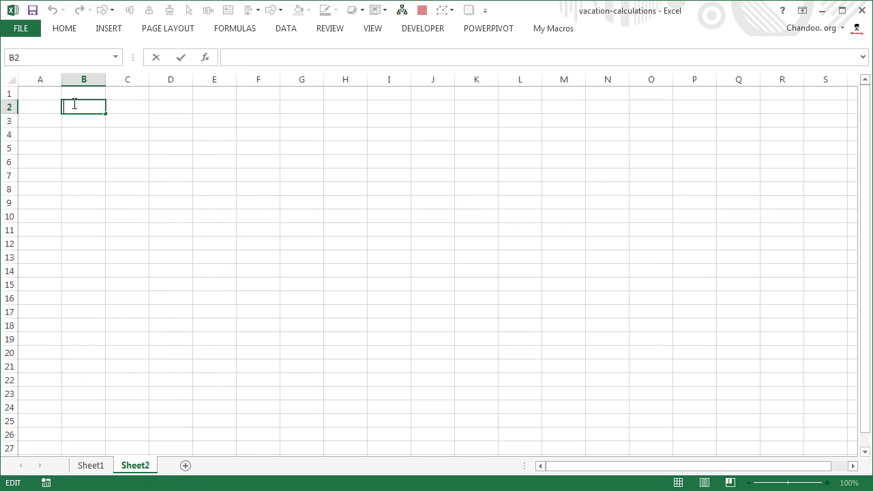
key("ctrl+v")
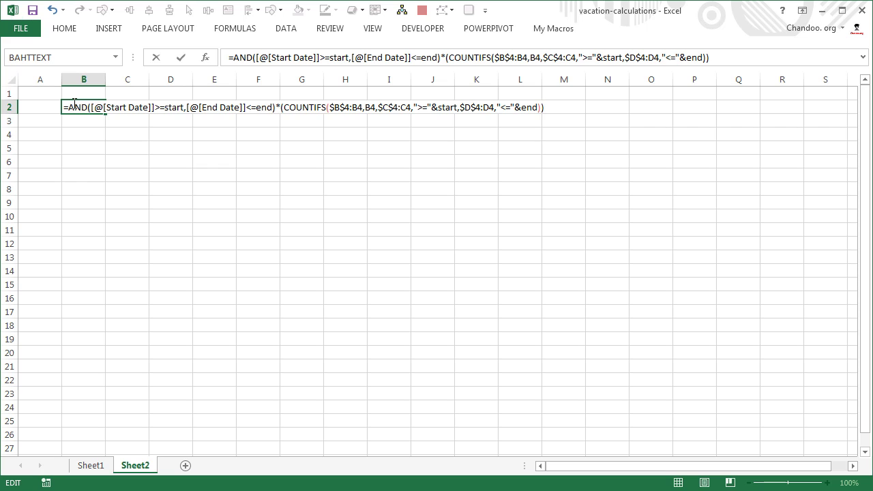
left_click(227, 80)
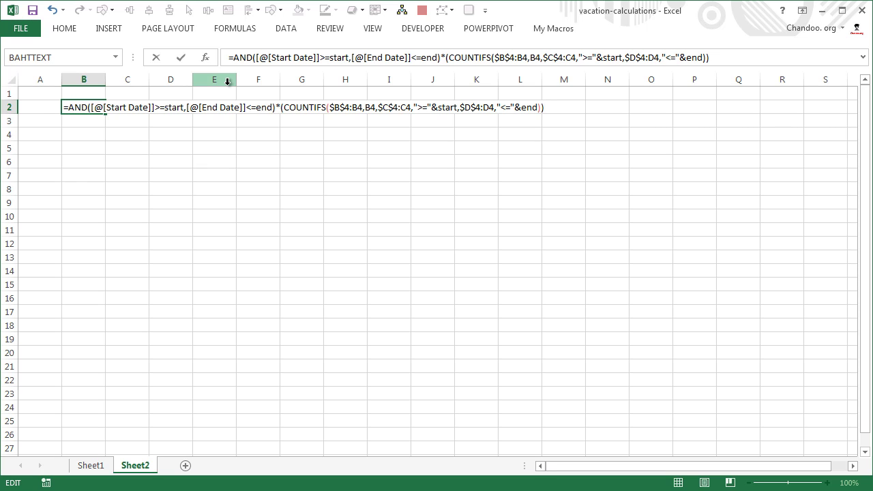
key("Return")
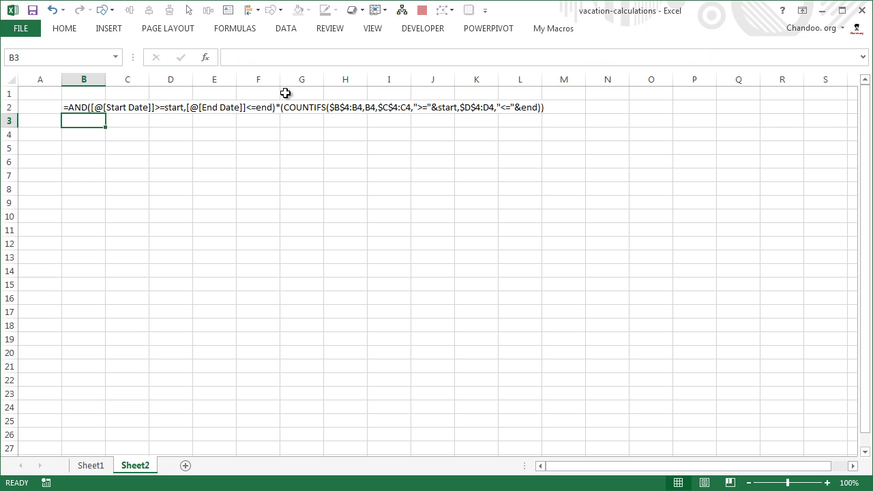
Widen column B and format the formula text in B2 at 24 pt with wrapped text
left_click(80, 107)
left_click_drag(105, 81, 633, 81)
left_click(65, 29)
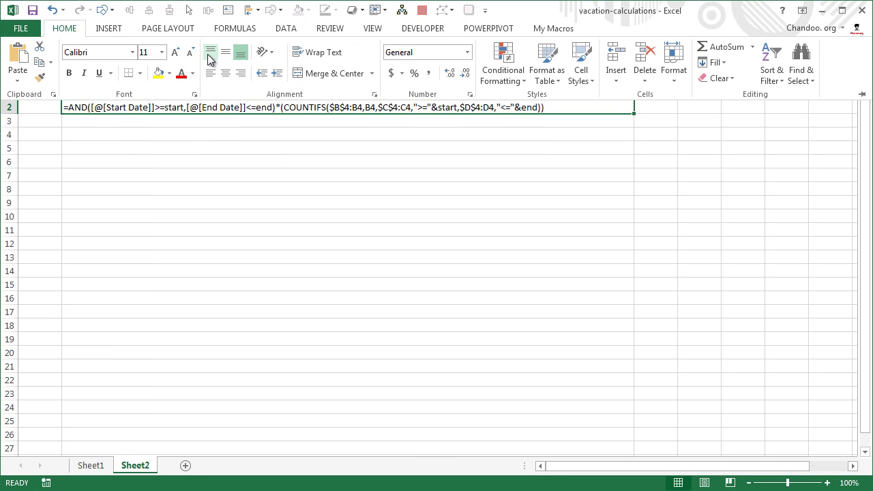
left_click(176, 53)
left_click(177, 53)
left_click(177, 53)
left_click(176, 53)
left_click(177, 53)
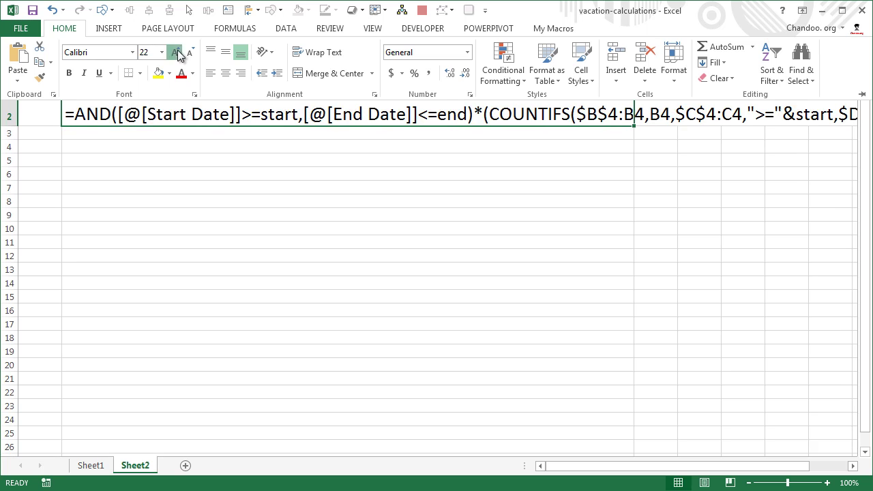
left_click(176, 53)
left_click(177, 53)
left_click(302, 55)
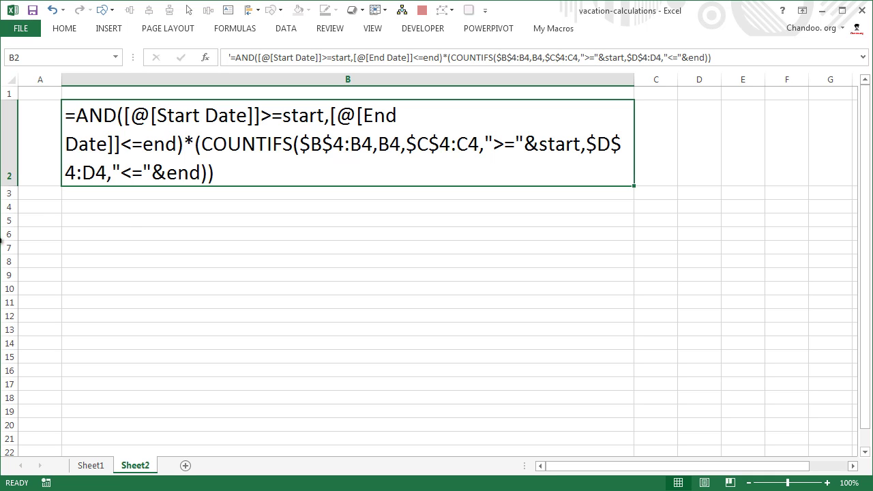
Examine the COUNTIFS part of the formula text in B2 and its $B$4:B4 range, leaving the cell unchanged
double_click(197, 147)
left_click_drag(197, 146, 216, 185)
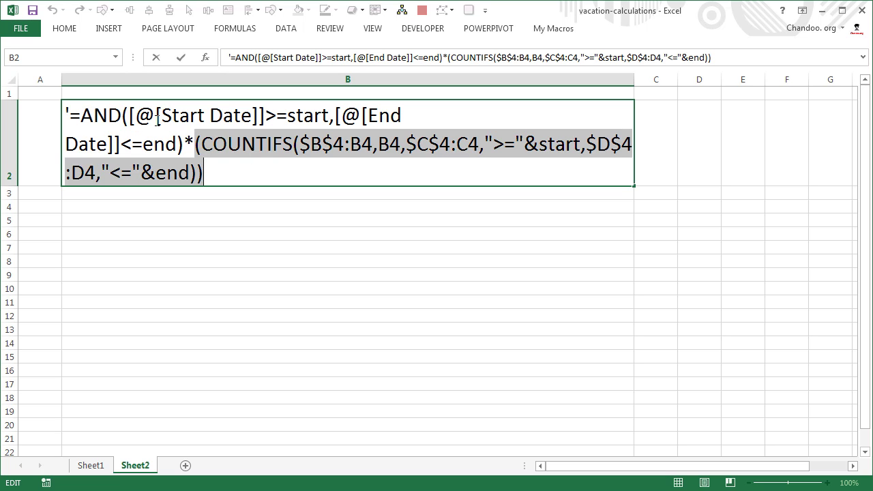
left_click(224, 172)
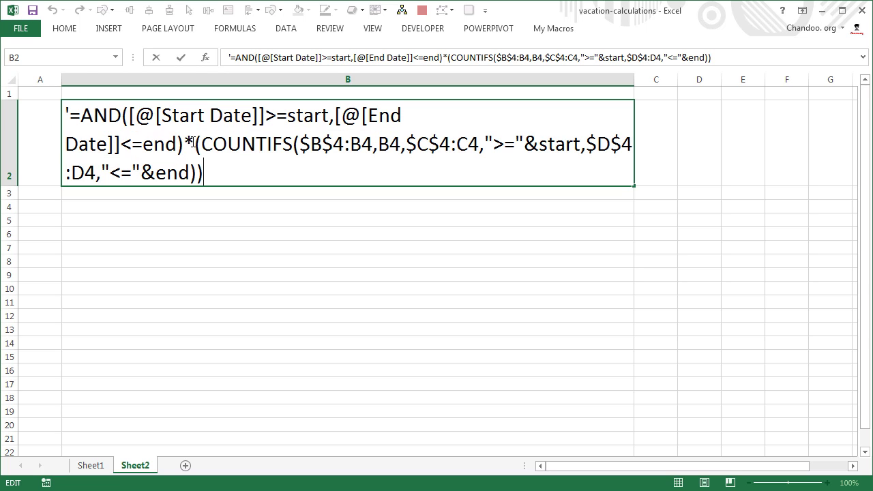
left_click_drag(194, 142, 214, 173)
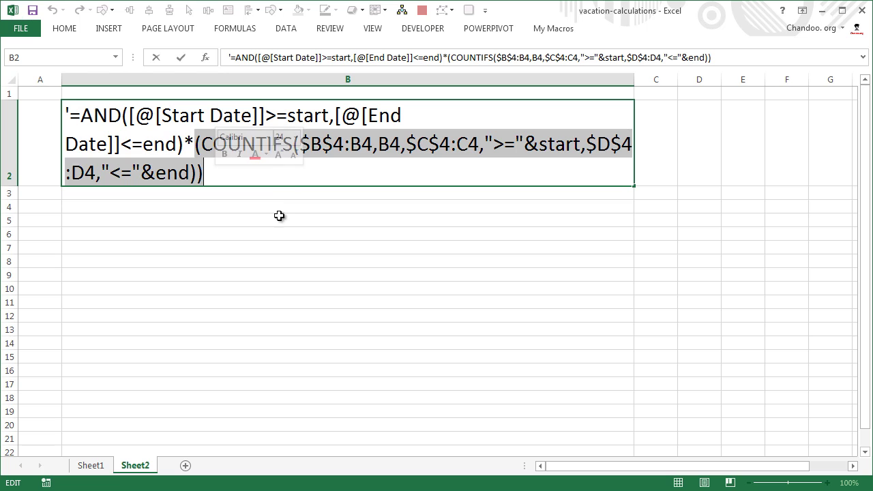
left_click(371, 155)
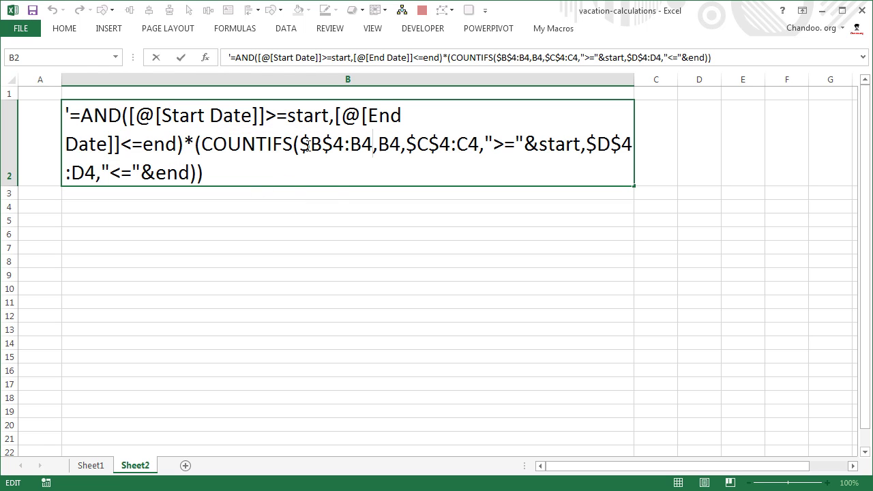
left_click_drag(301, 145, 374, 144)
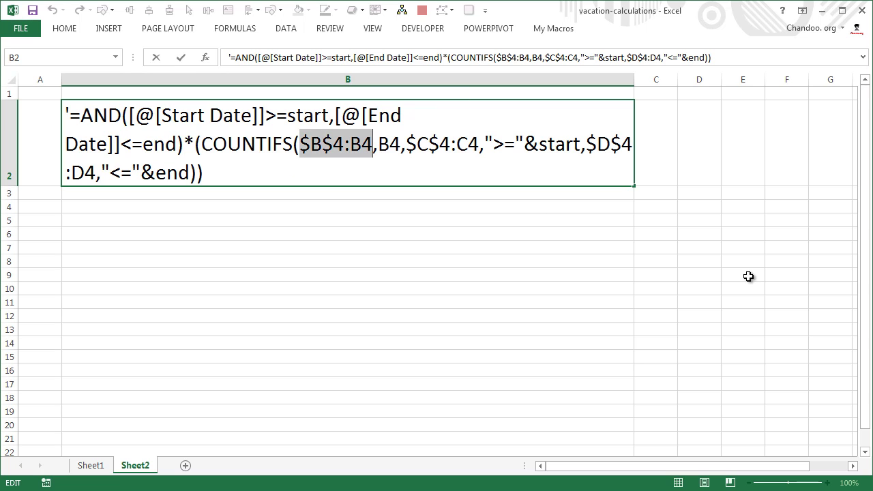
left_click(385, 143)
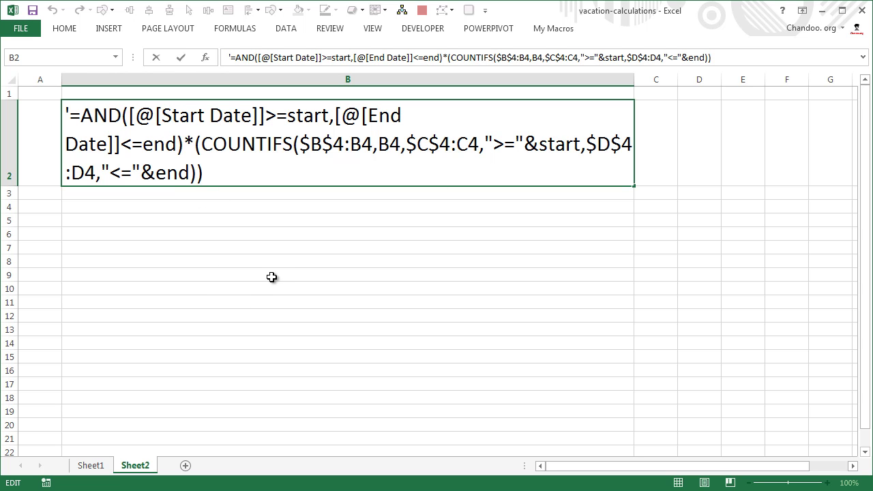
key("Escape")
Return to Sheet1 and left-align the first Dummy cell, E4
left_click(93, 469)
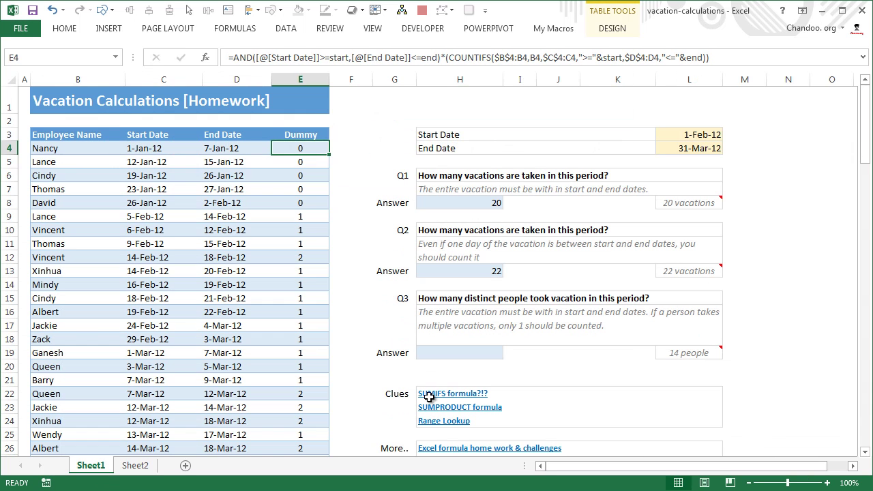
key("F2")
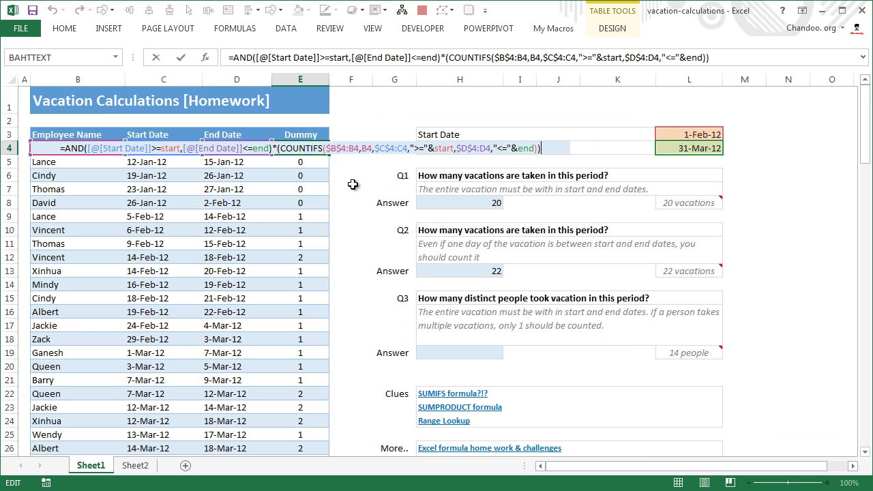
key("Escape")
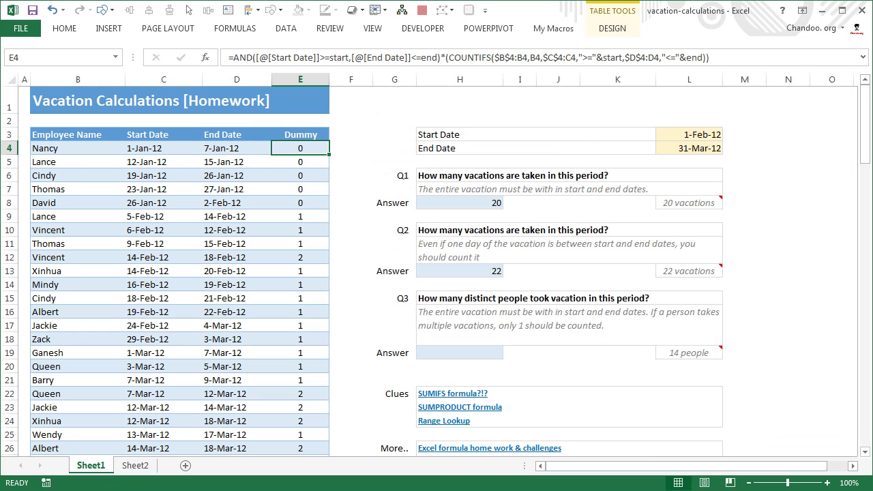
left_click(64, 28)
left_click(210, 73)
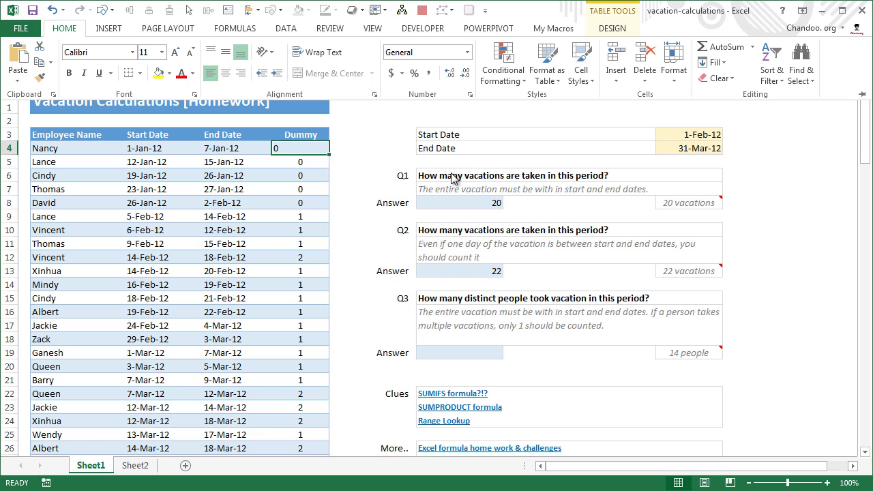
Examine the AND date condition within the formula in E4 without changing the cell
key("F2")
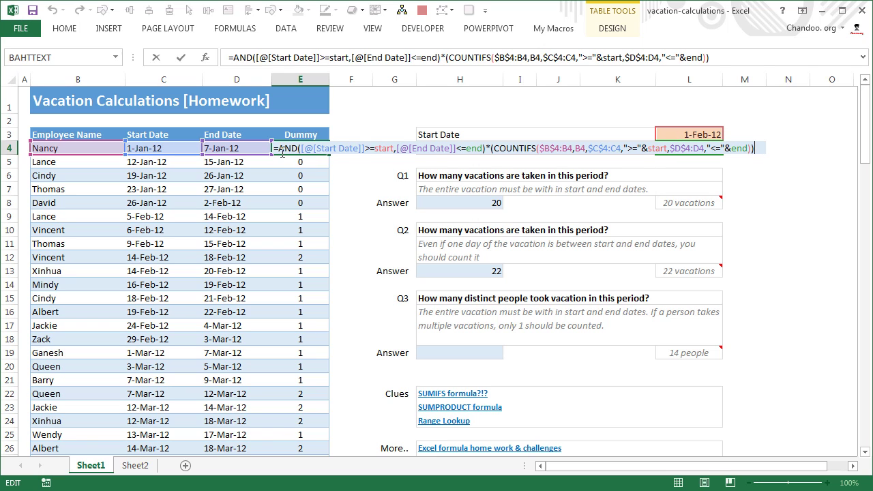
left_click_drag(487, 148, 281, 151)
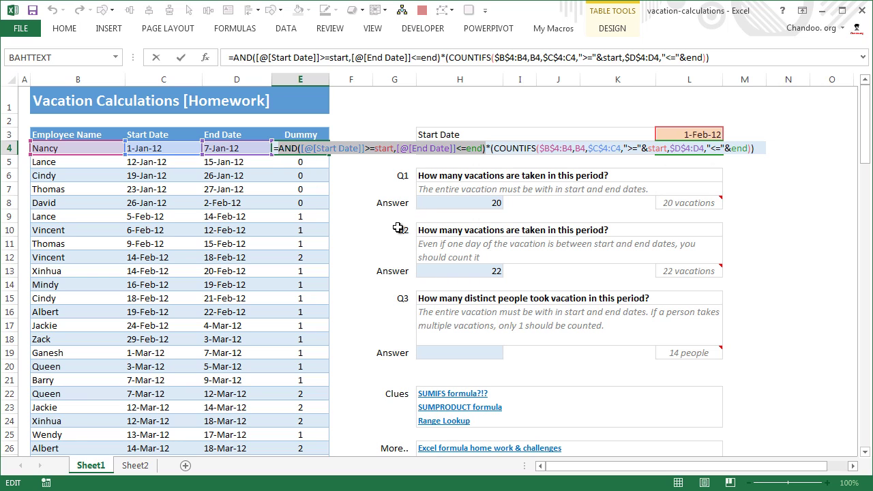
key("Escape")
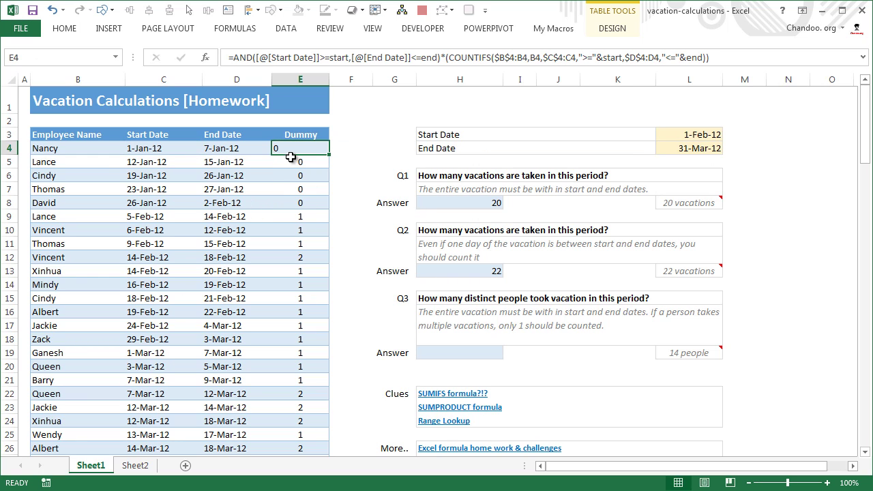
Evaluate only the AND condition inside the Dummy formula in E9, and cancel the edit to keep the formula
left_click_drag(290, 154, 298, 202)
left_click(300, 217)
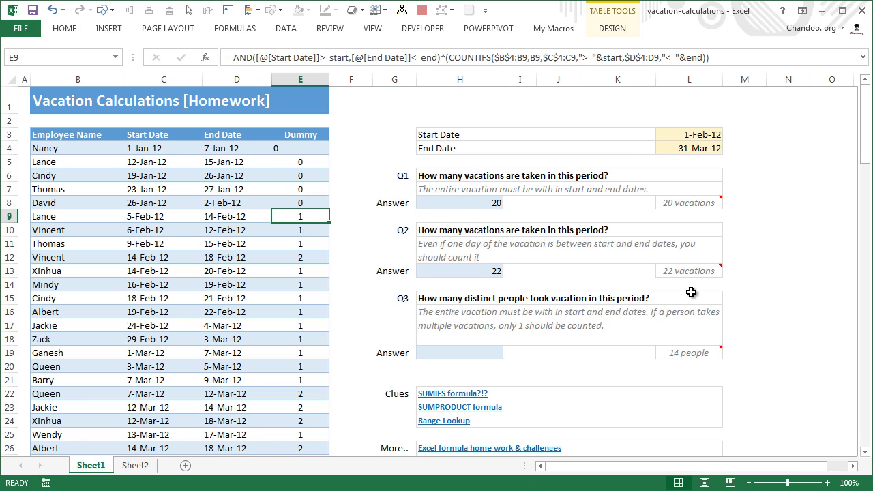
key("F2")
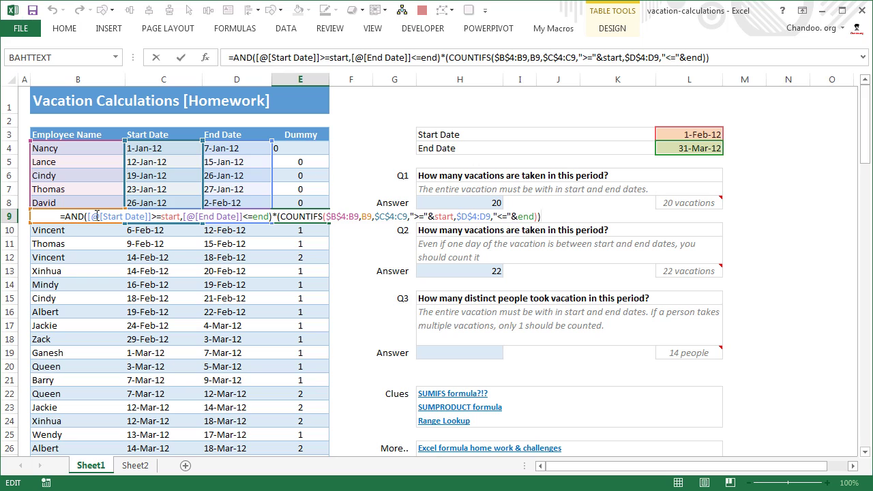
left_click_drag(272, 216, 67, 221)
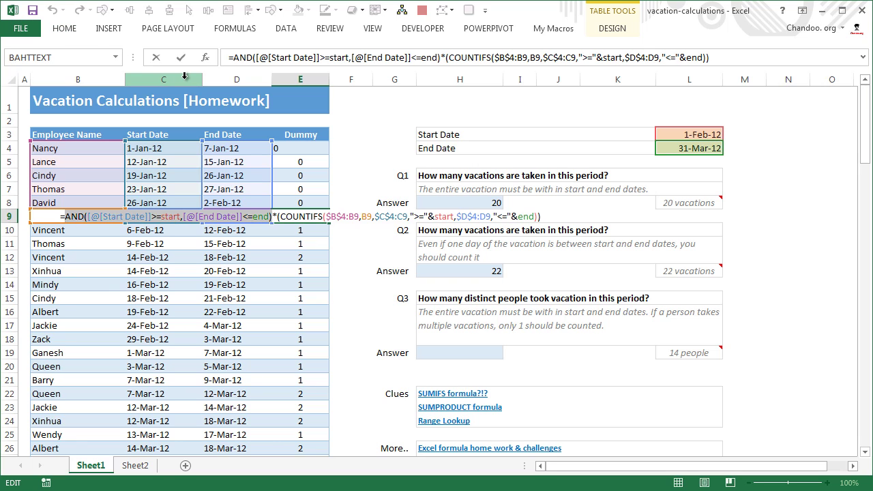
key("F9")
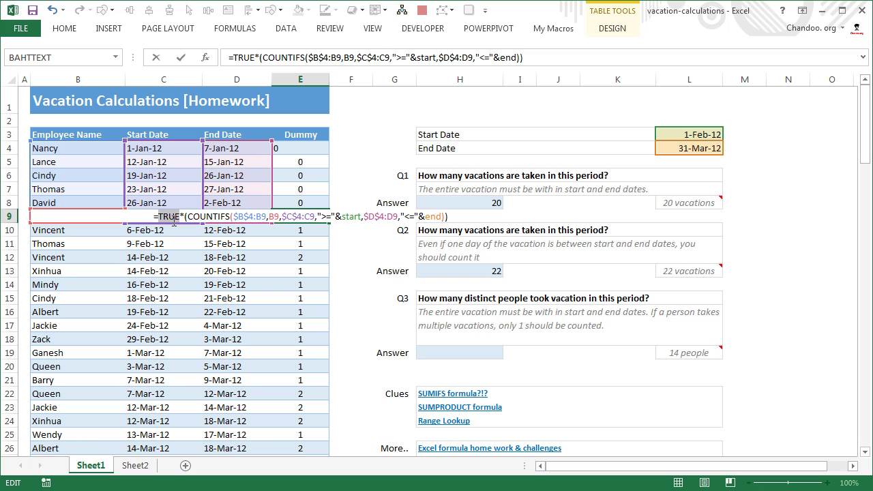
key("Escape")
Examine the COUNTIFS part of the E9 formula, including its $B$4:B9 range and B9 criterion, and leave the cell unchanged
key("F2")
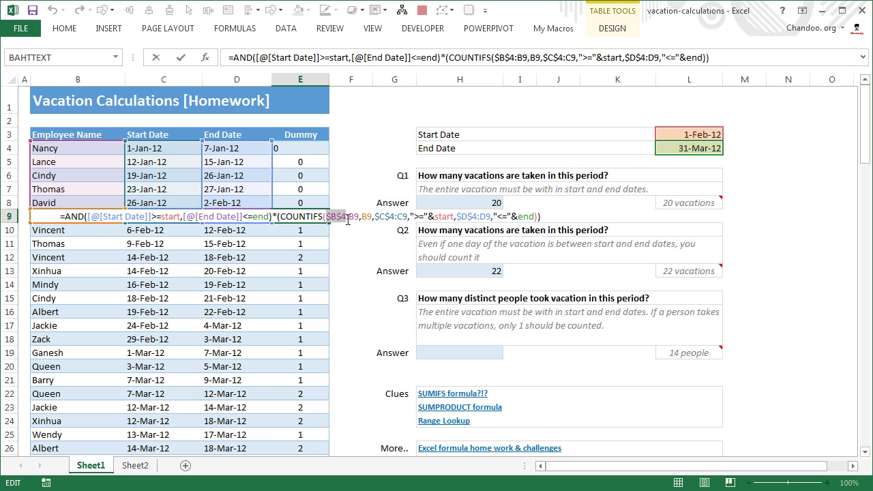
left_click_drag(347, 219, 338, 203)
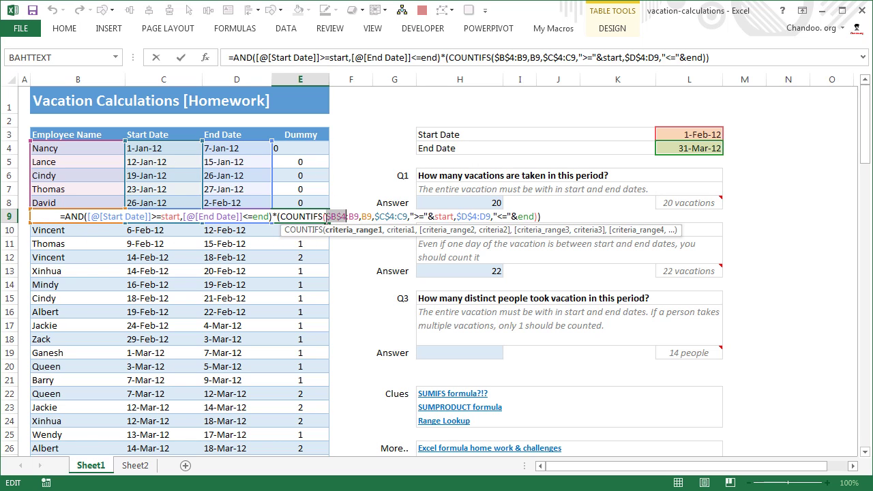
left_click_drag(361, 217, 326, 217)
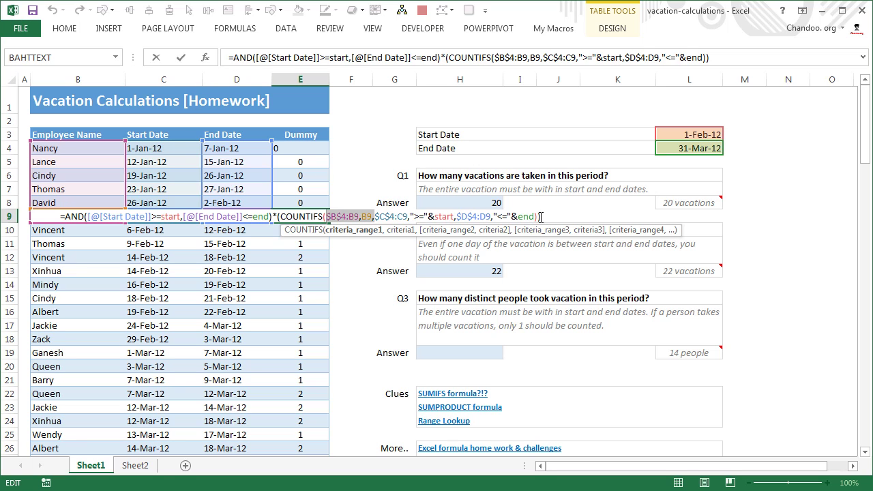
left_click_drag(537, 216, 279, 217)
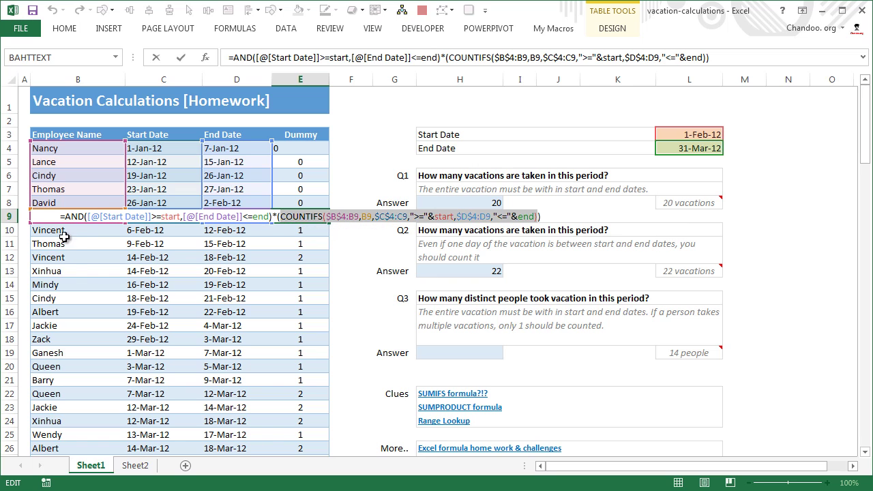
key("Escape")
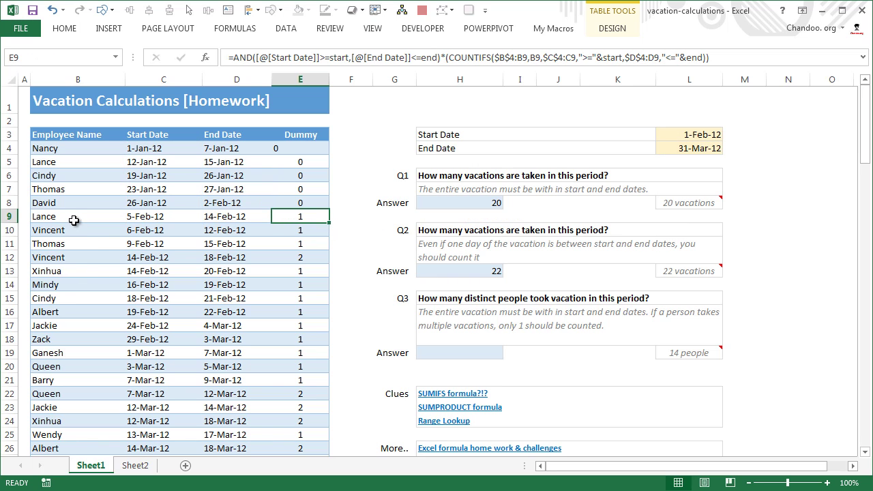
Compare the employee in B9 with the Dummy results in E9, E12 and E27 to check first and repeat vacations
left_click(76, 219)
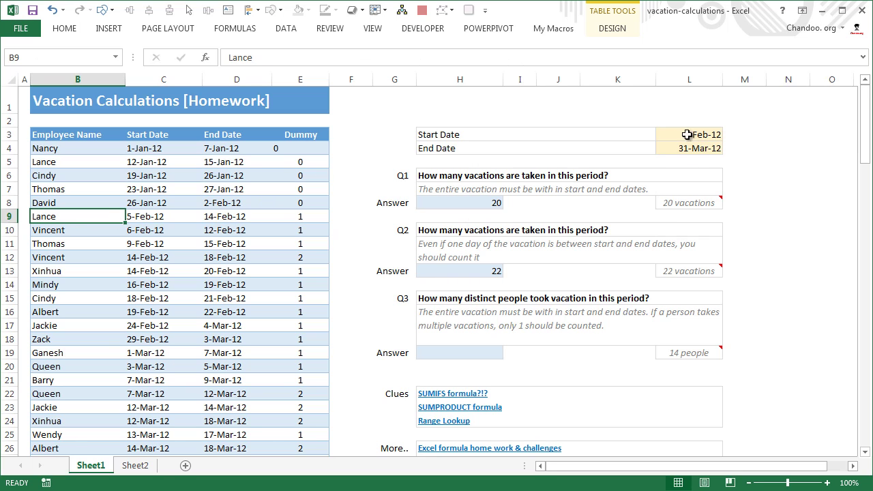
left_click(287, 218)
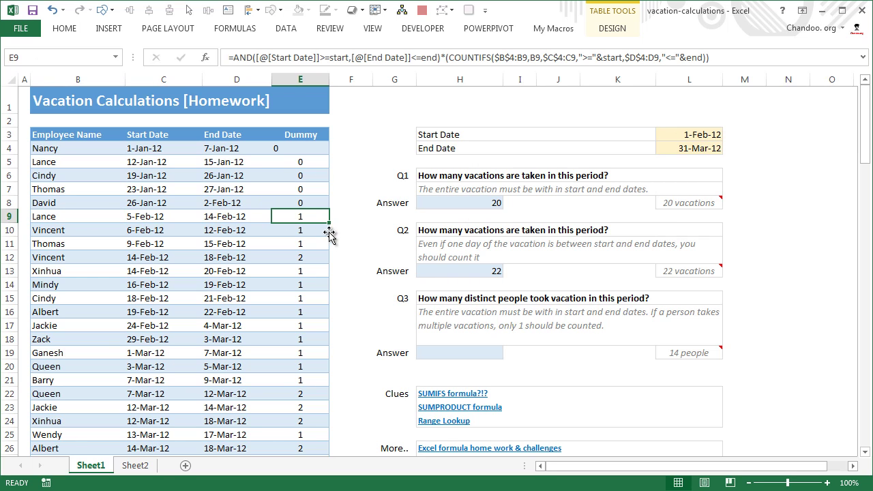
left_click(320, 249)
left_click(318, 262)
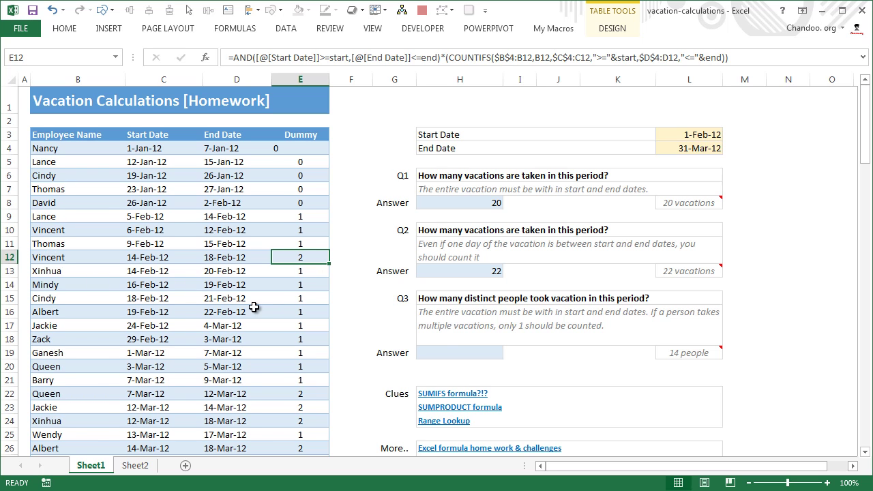
scroll(253, 307, "down", 4)
left_click(303, 287)
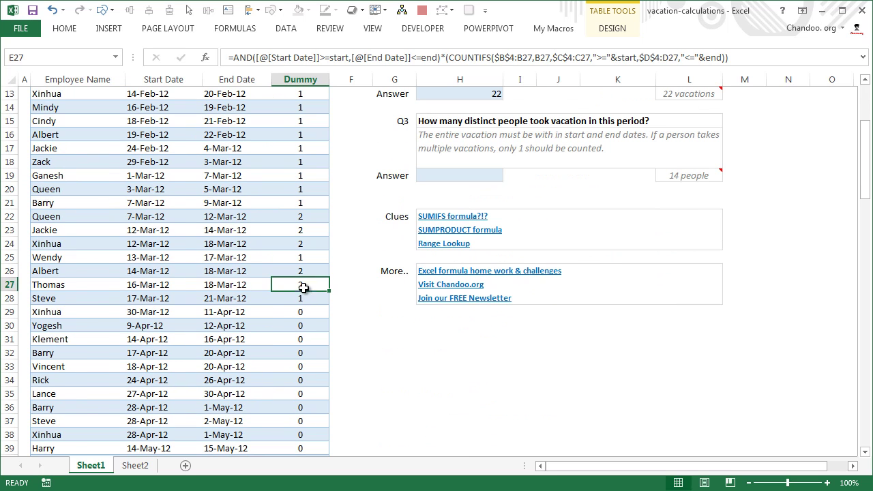
Answer Q3 in H19 with =COUNTIF(vacations[Dummy],1) to count each vacationing person once
scroll(300, 300, "up", 3)
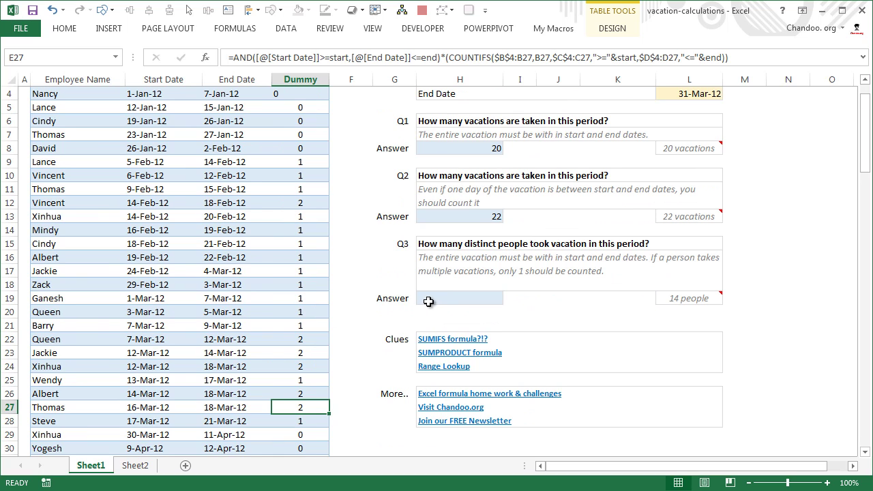
left_click(428, 302)
type("=")
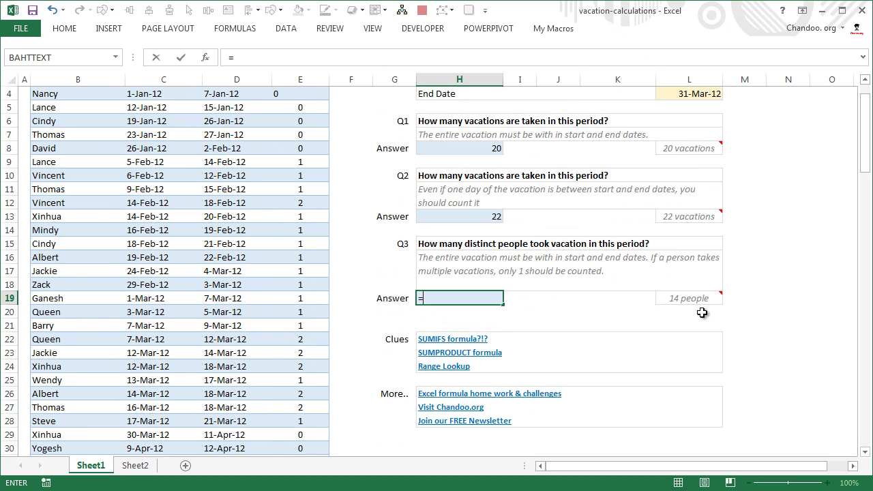
type("countif")
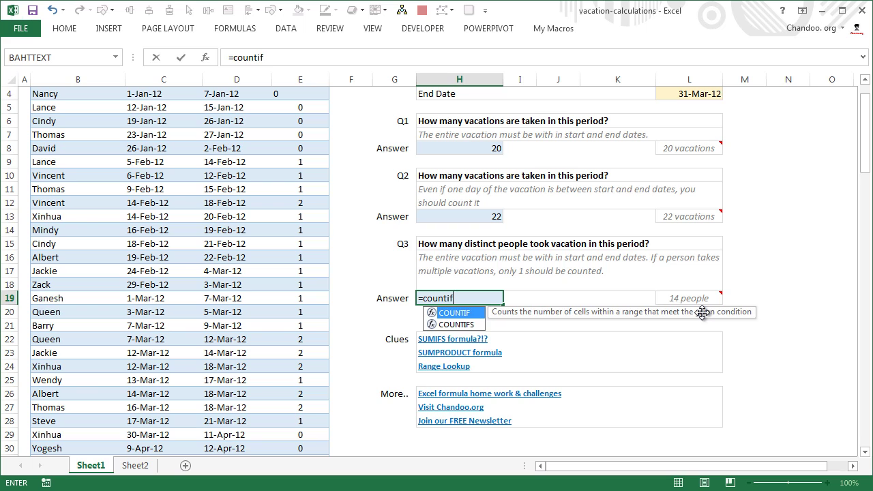
type("(vac")
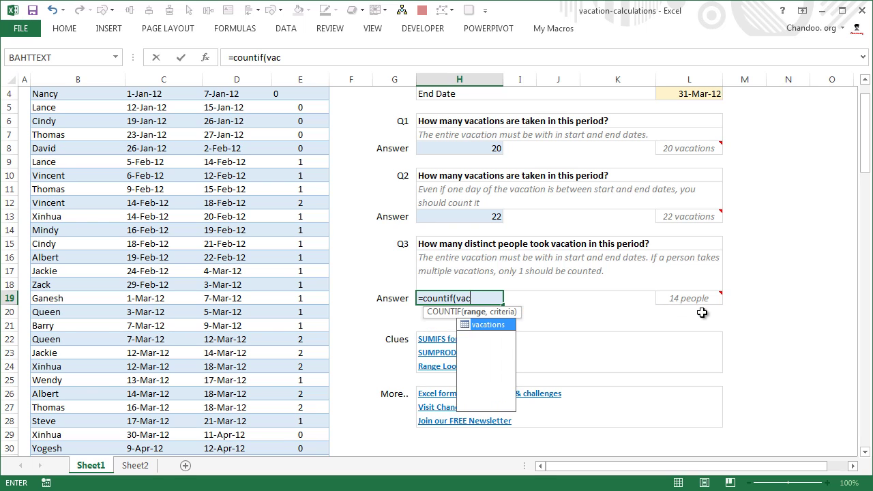
key("Tab")
type("[")
key("Down")
key("Down")
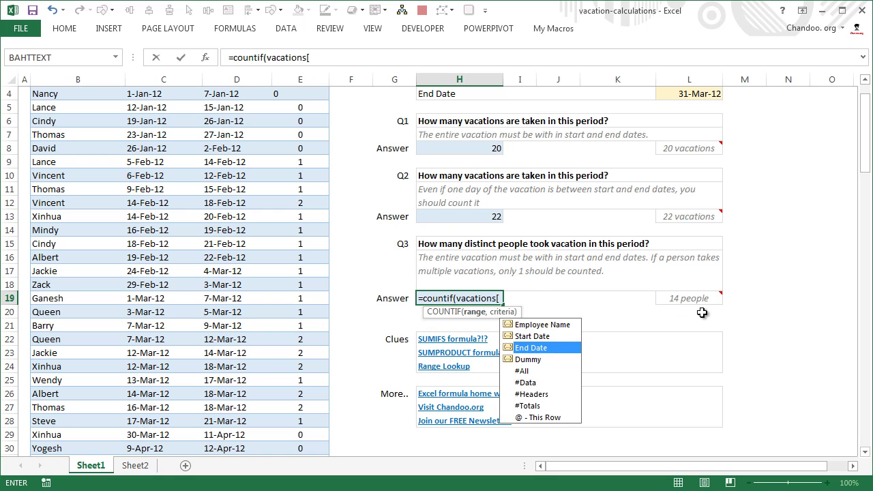
key("Down")
key("Tab")
type("],")
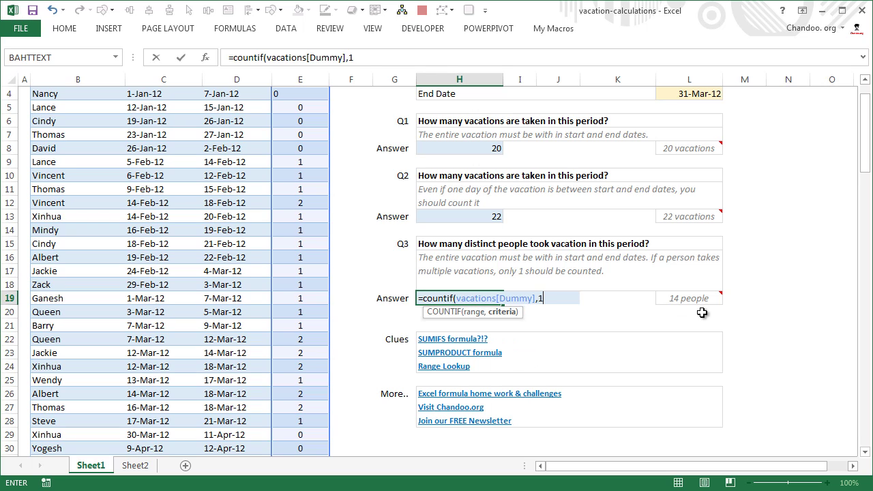
type("1)")
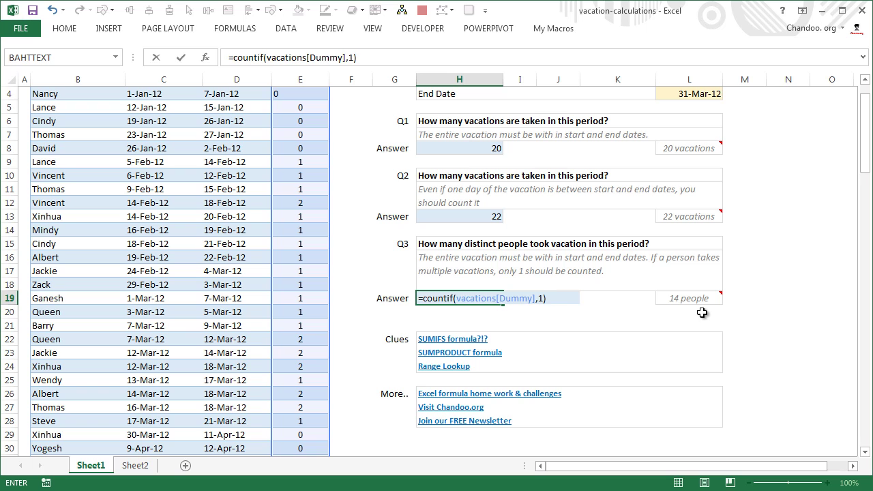
key("Return")
Set the End Date in L4 to 31-May-12 to test the three answers on a longer period
scroll(701, 312, "up", 1)
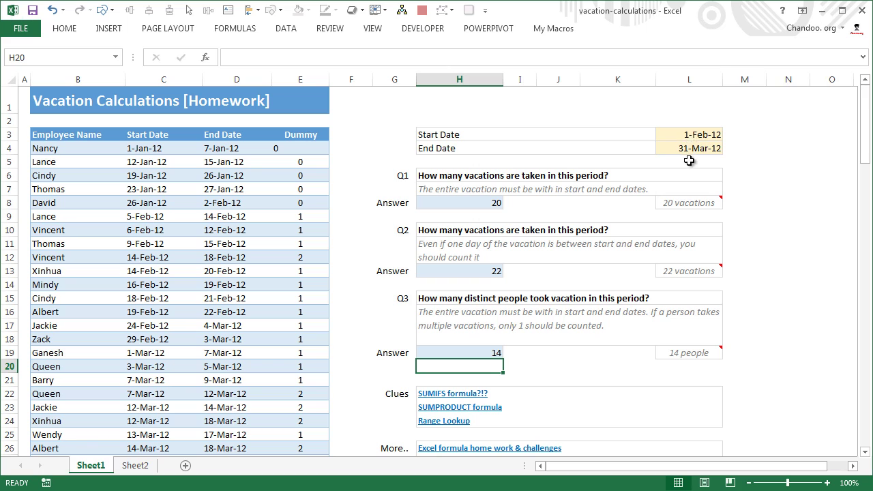
left_click(694, 135)
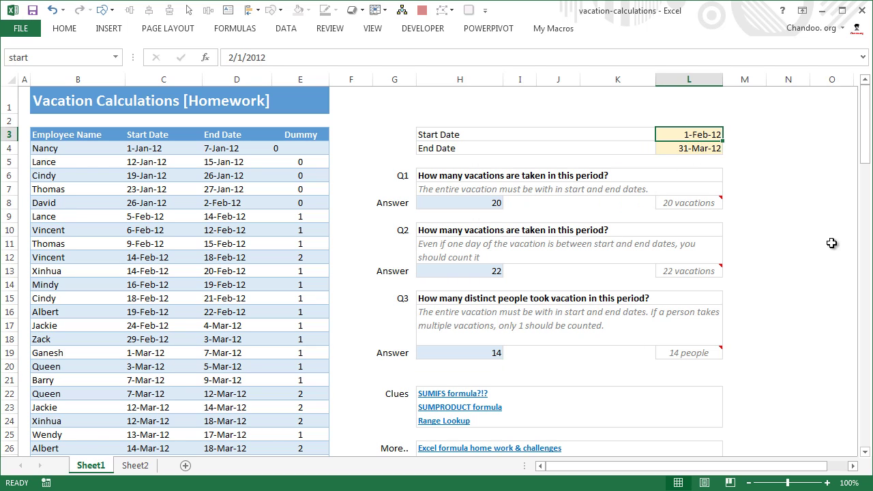
left_click(714, 151)
double_click(714, 153)
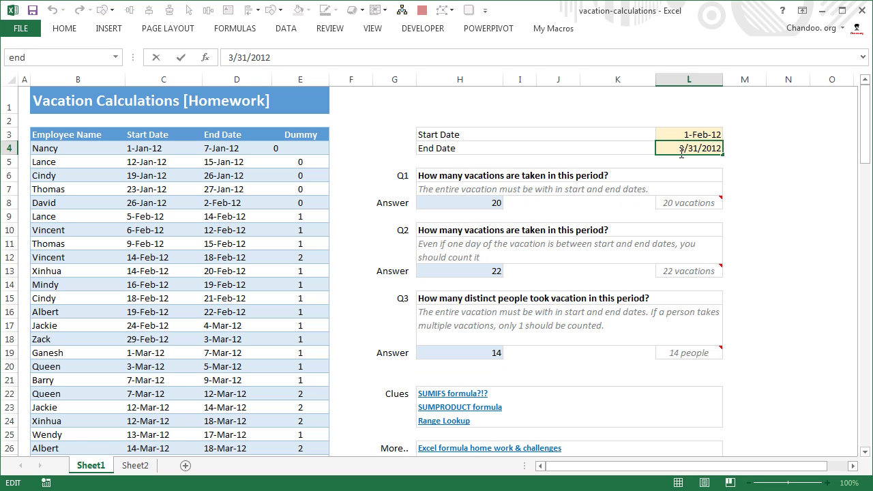
mouse_move(681, 154)
left_mouse_down()
mouse_move(694, 154)
mouse_move(683, 154)
left_mouse_up()
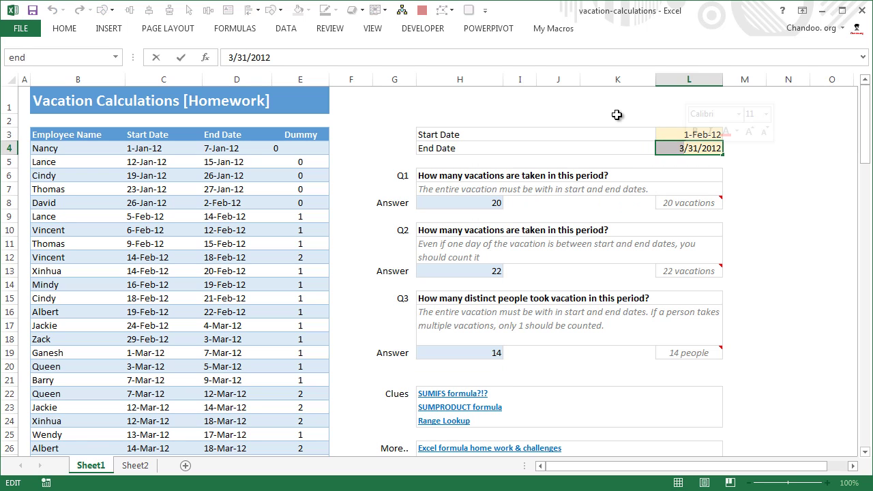
type("5")
key("Return")
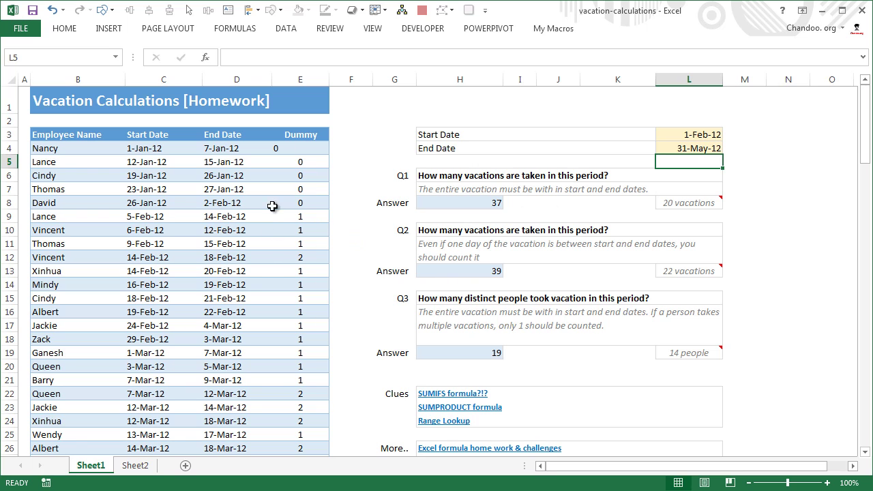
Examine the Q1 COUNTIFS formula in H8, focusing on its ">=" criterion for the start date
left_click(480, 205)
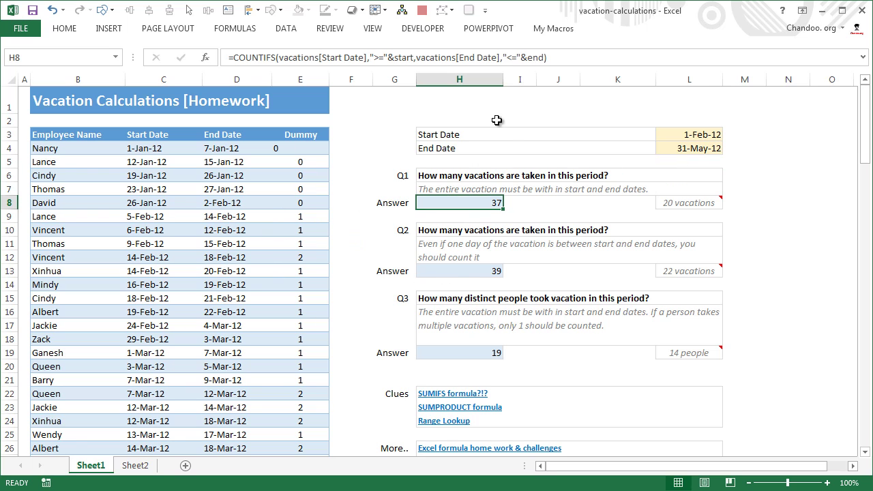
left_click_drag(369, 58, 389, 59)
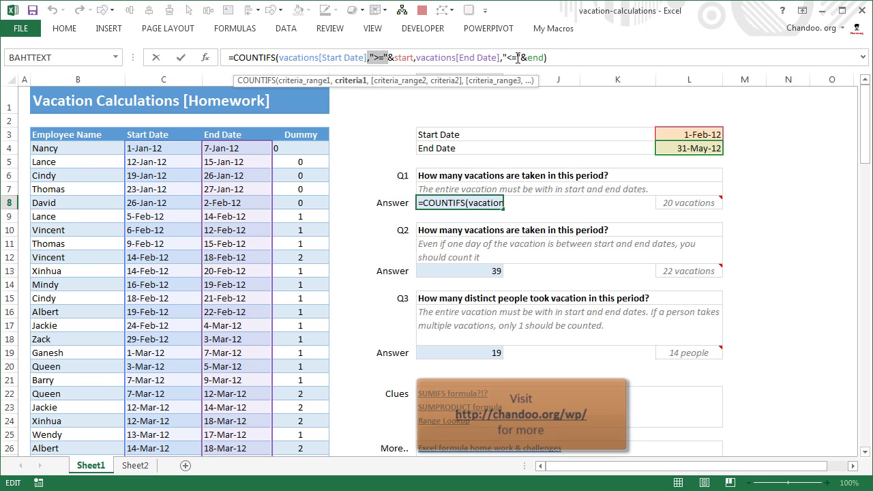
left_click(554, 57)
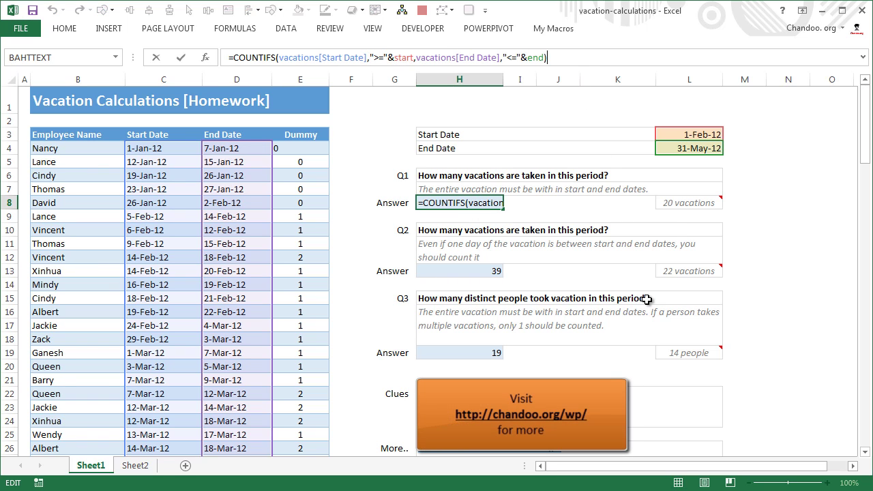